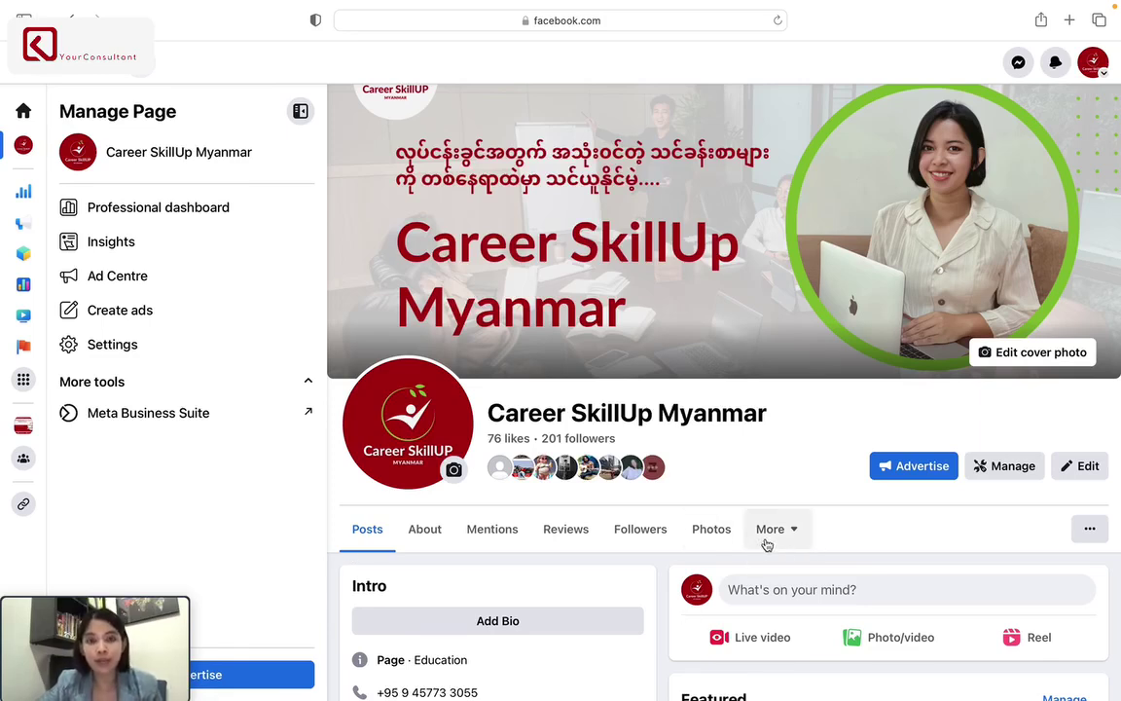
Step: Expand and collapse the page's extra sections list and scroll through the page
{"action": "left_click", "coordinate": [767, 541]}
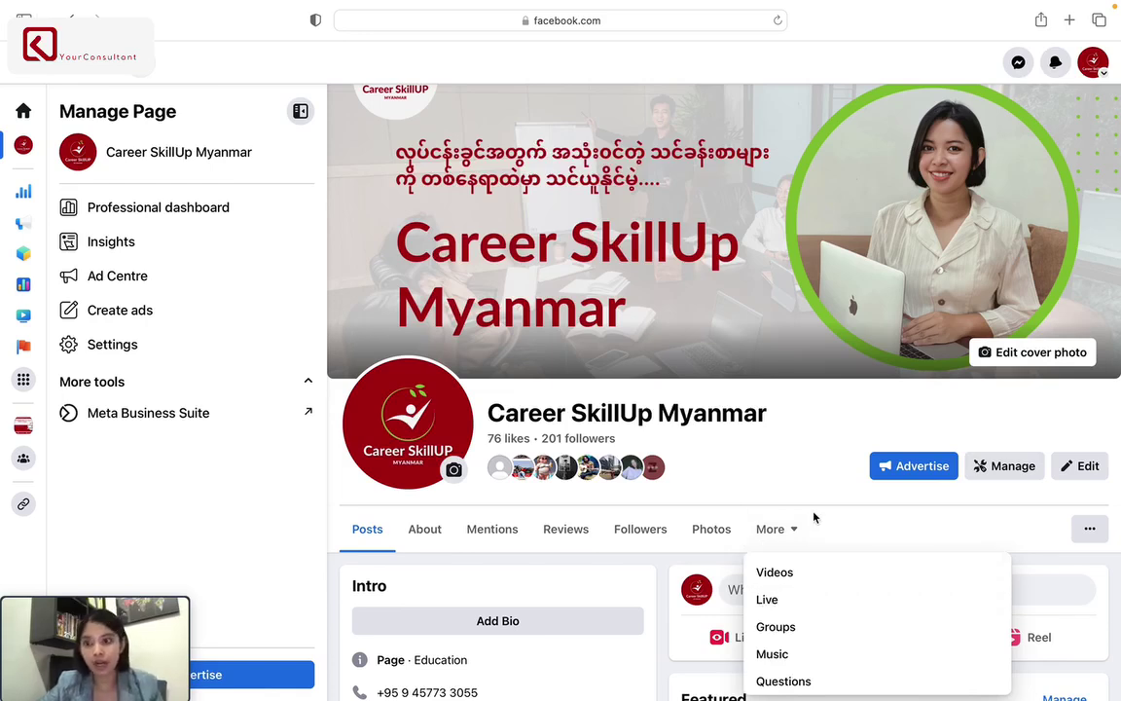
{"action": "left_click", "coordinate": [798, 449]}
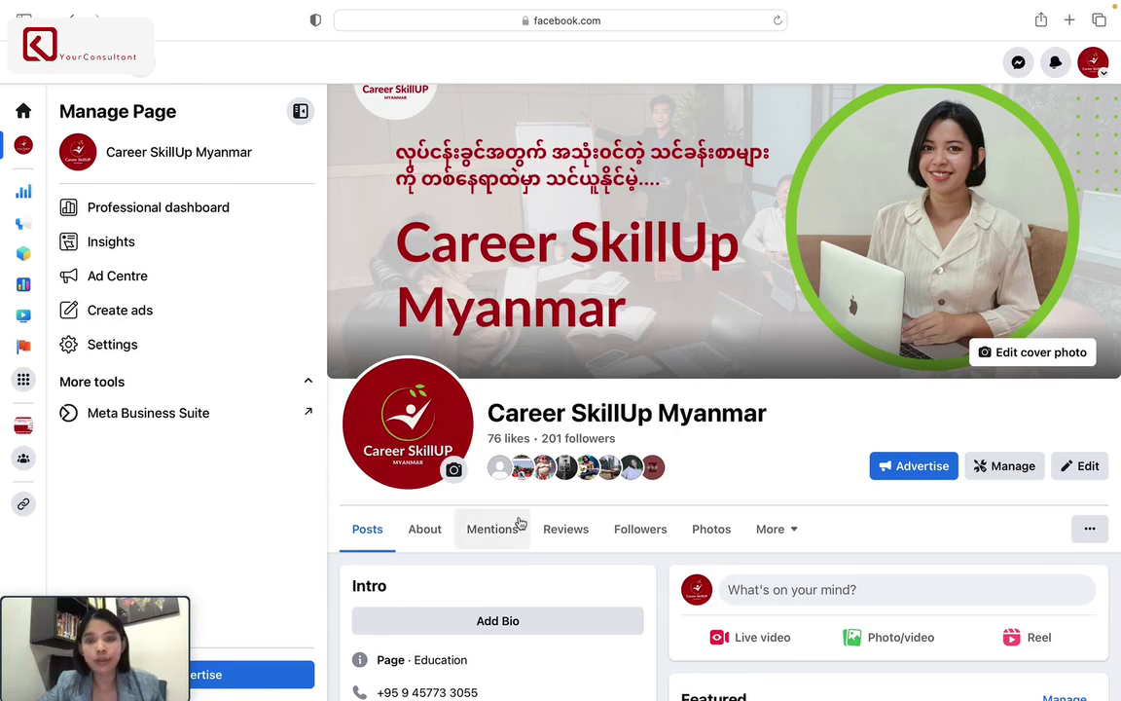
{"action": "scroll", "coordinate": [520, 524], "scroll_direction": "down", "scroll_amount": 1}
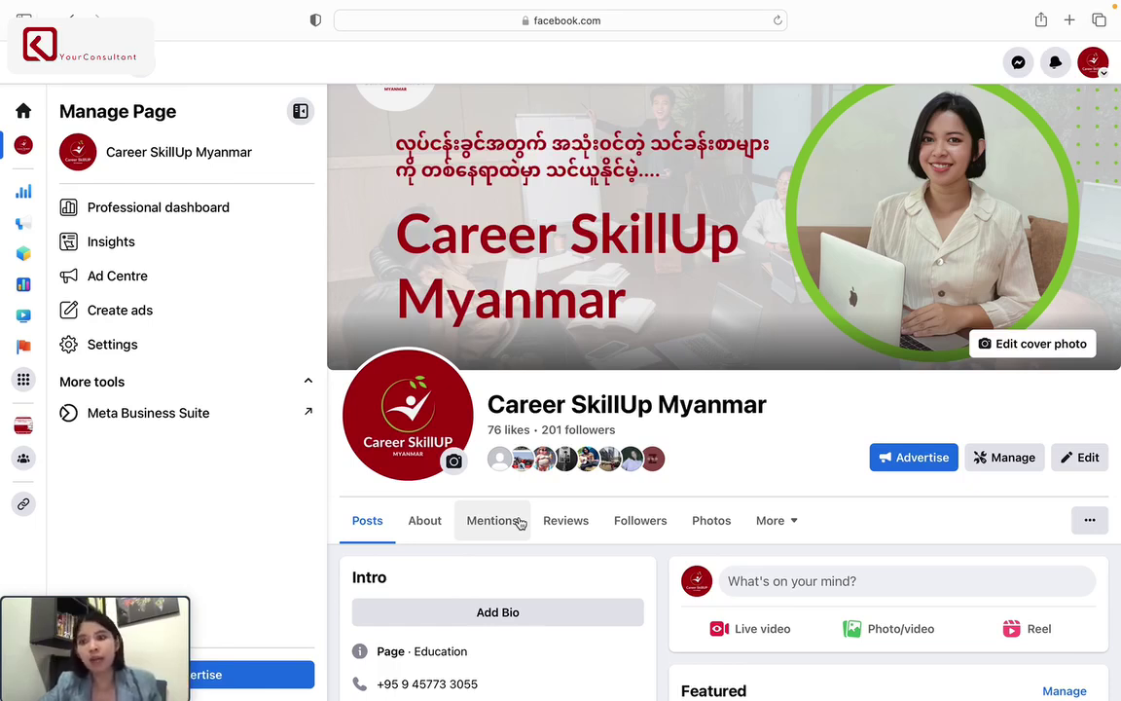
{"action": "scroll", "coordinate": [546, 575], "scroll_direction": "up", "scroll_amount": 1}
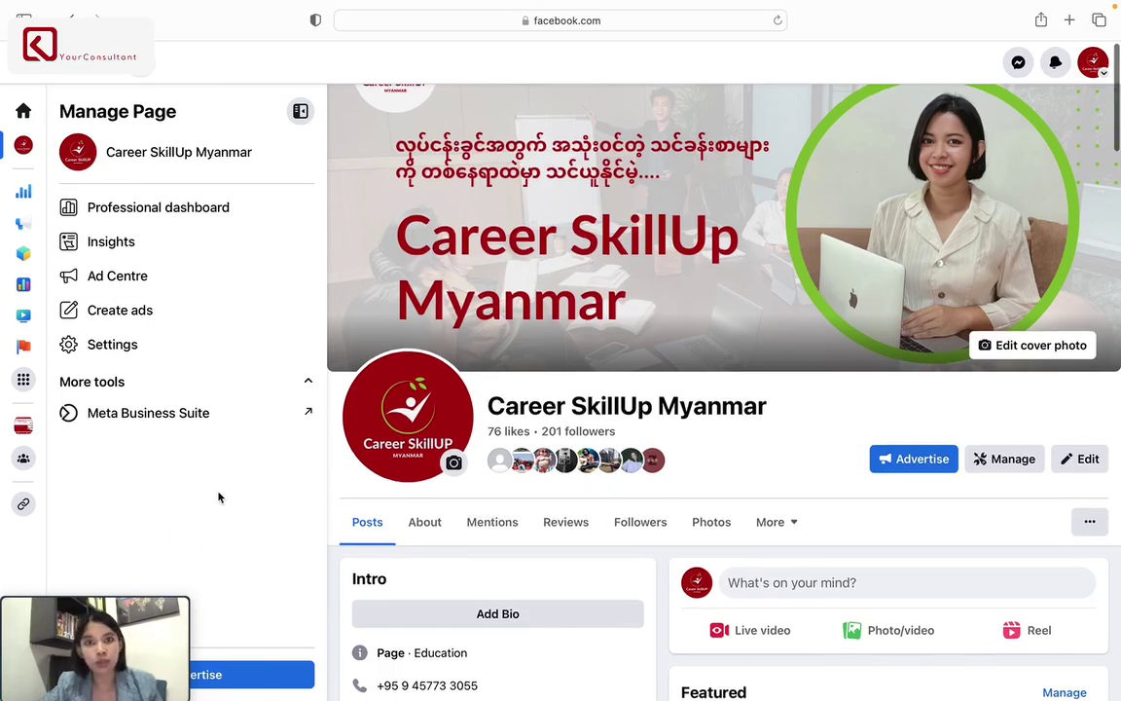
Step: Launch Meta Business Suite for Career SkillUp Myanmar and check the business account list
{"action": "left_click", "coordinate": [178, 420]}
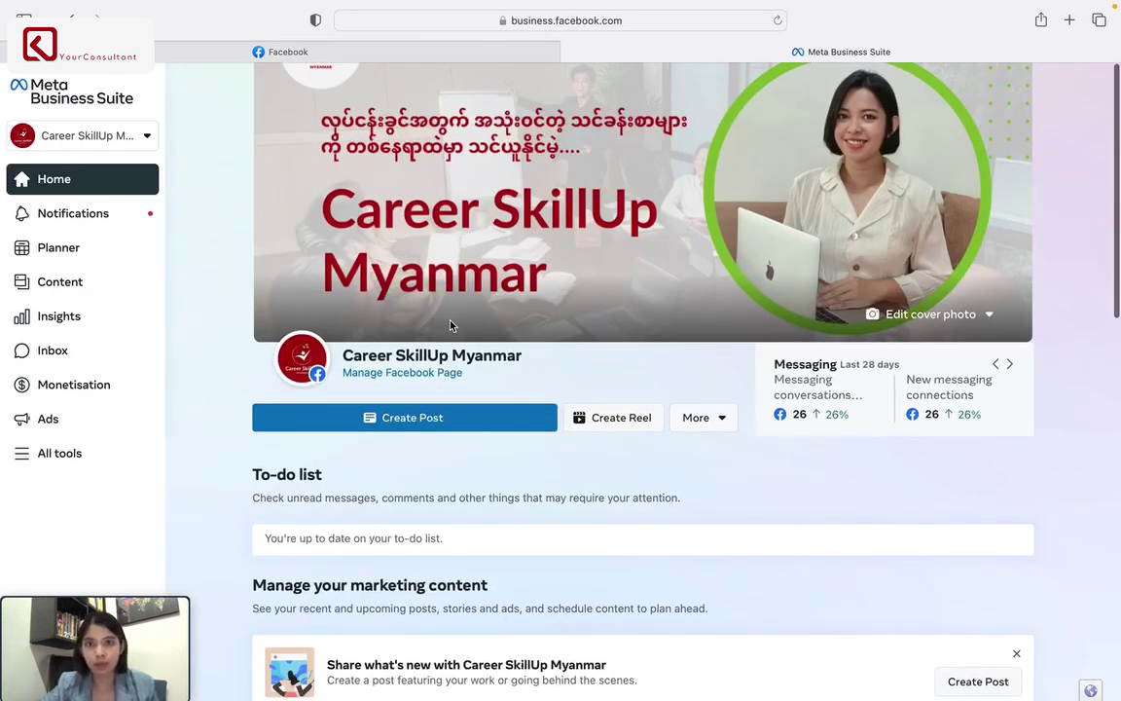
{"action": "left_click", "coordinate": [142, 141]}
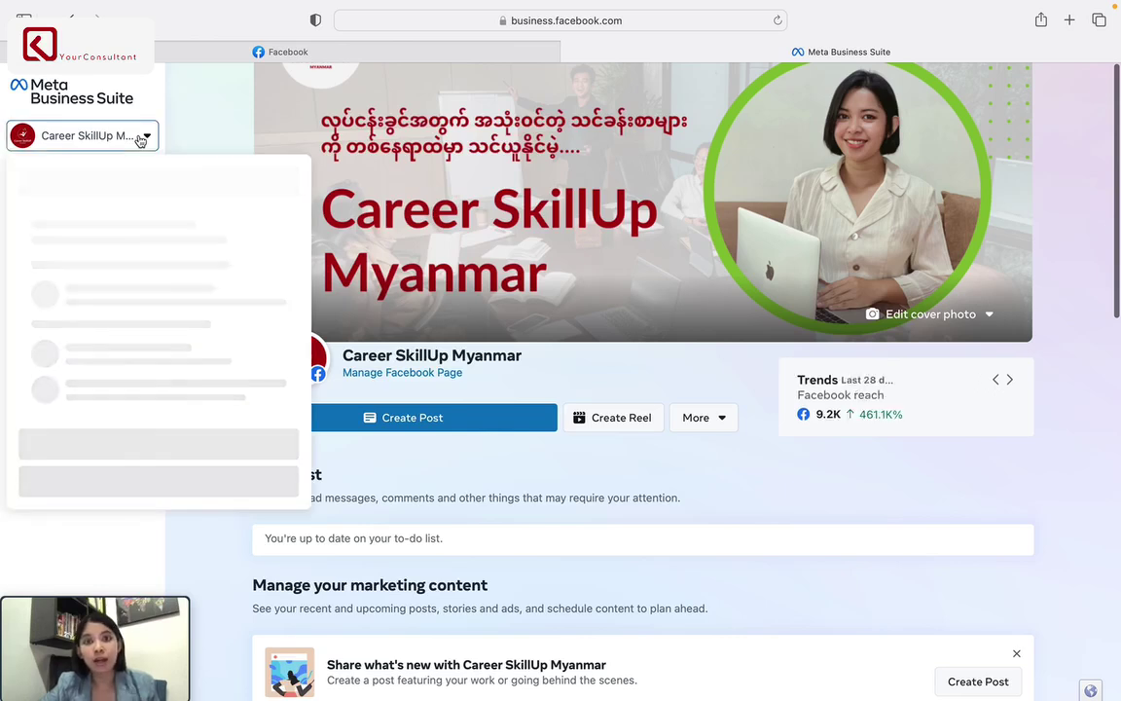
{"action": "left_click", "coordinate": [141, 141]}
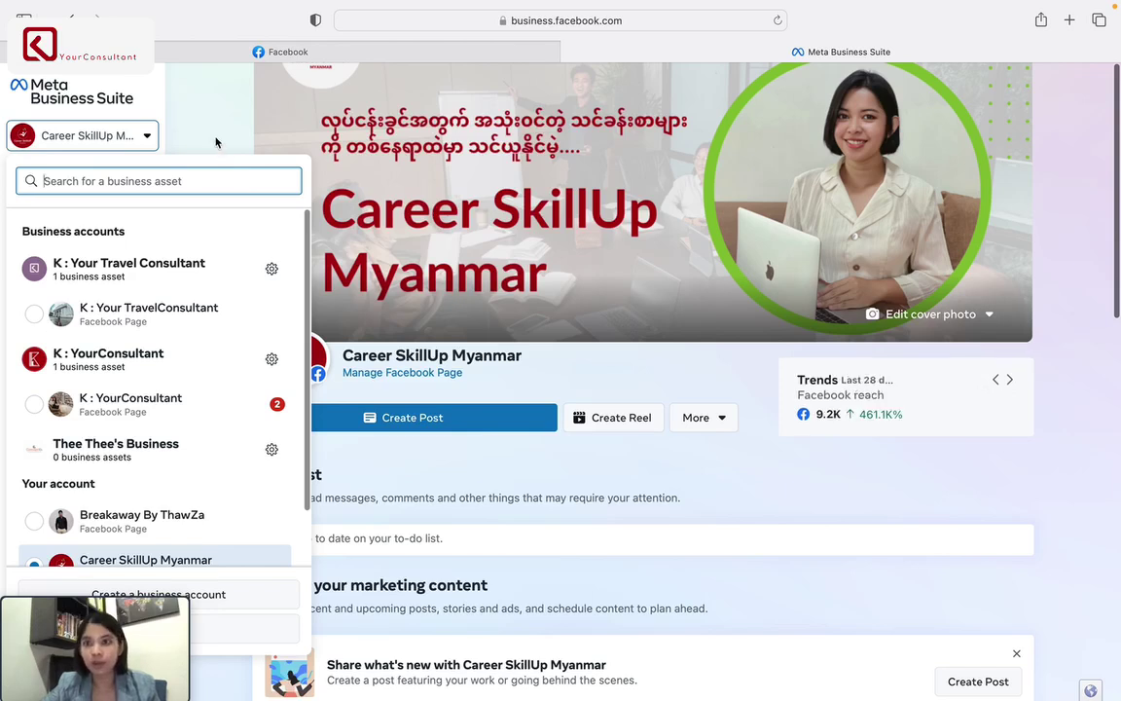
{"action": "left_click", "coordinate": [216, 142]}
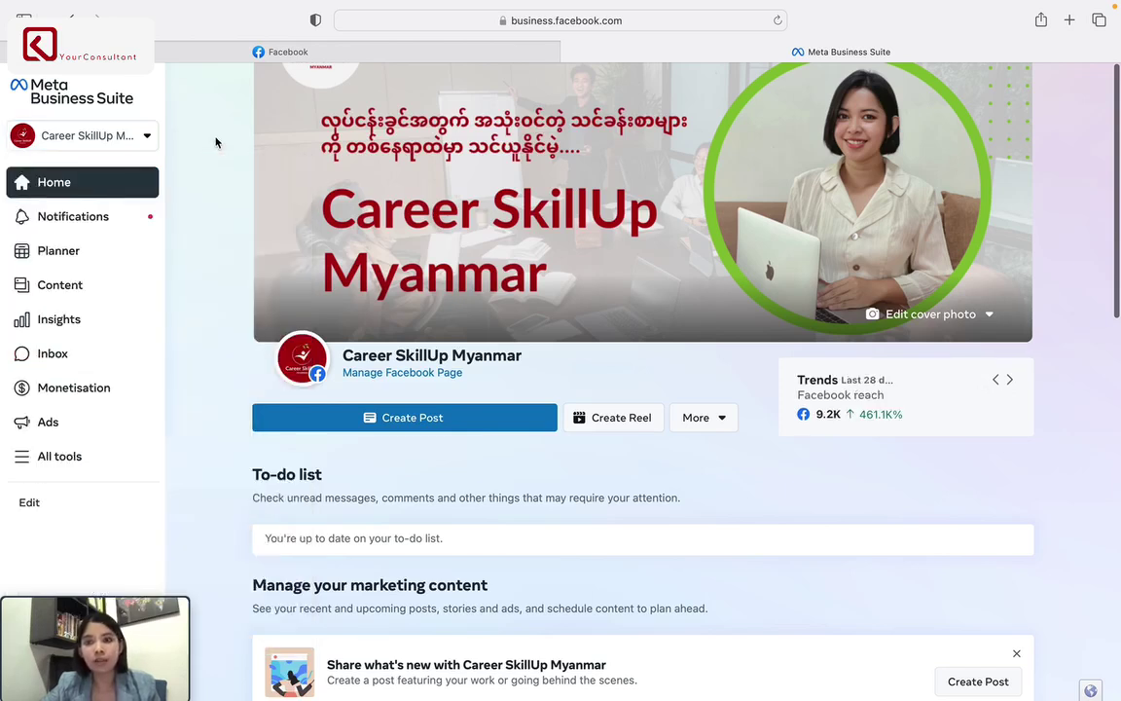
Step: From All tools, launch Commerce under Sell products and services
{"action": "left_click", "coordinate": [53, 459]}
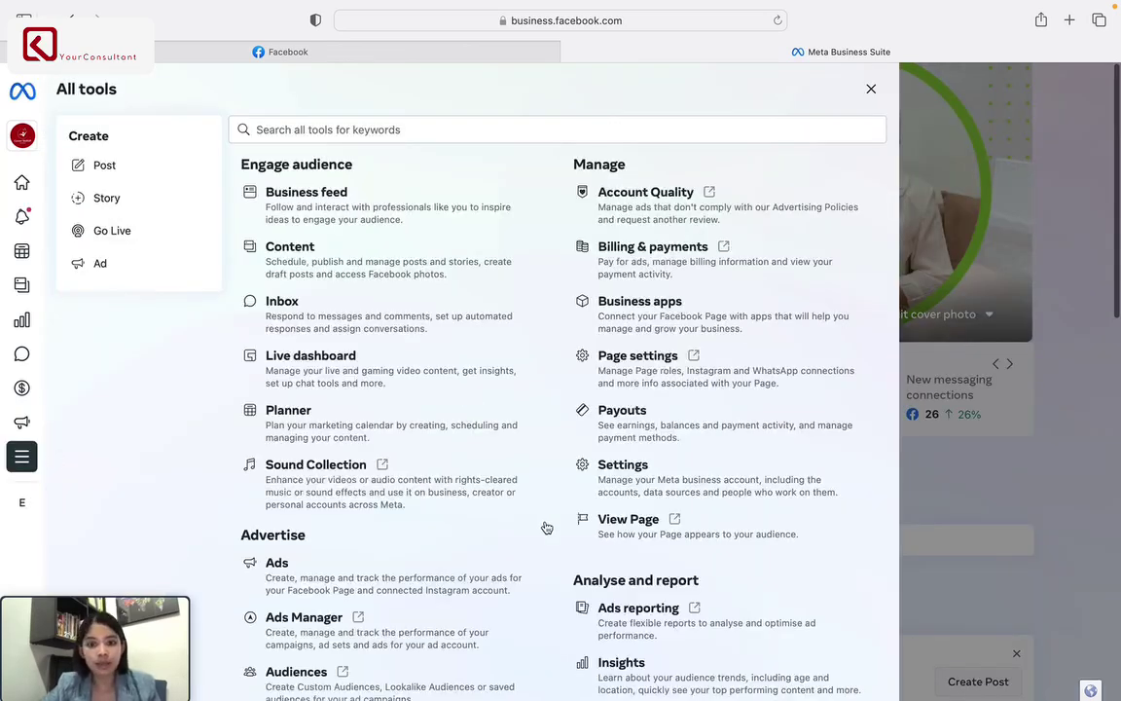
{"action": "scroll", "coordinate": [545, 526], "scroll_direction": "down", "scroll_amount": 3}
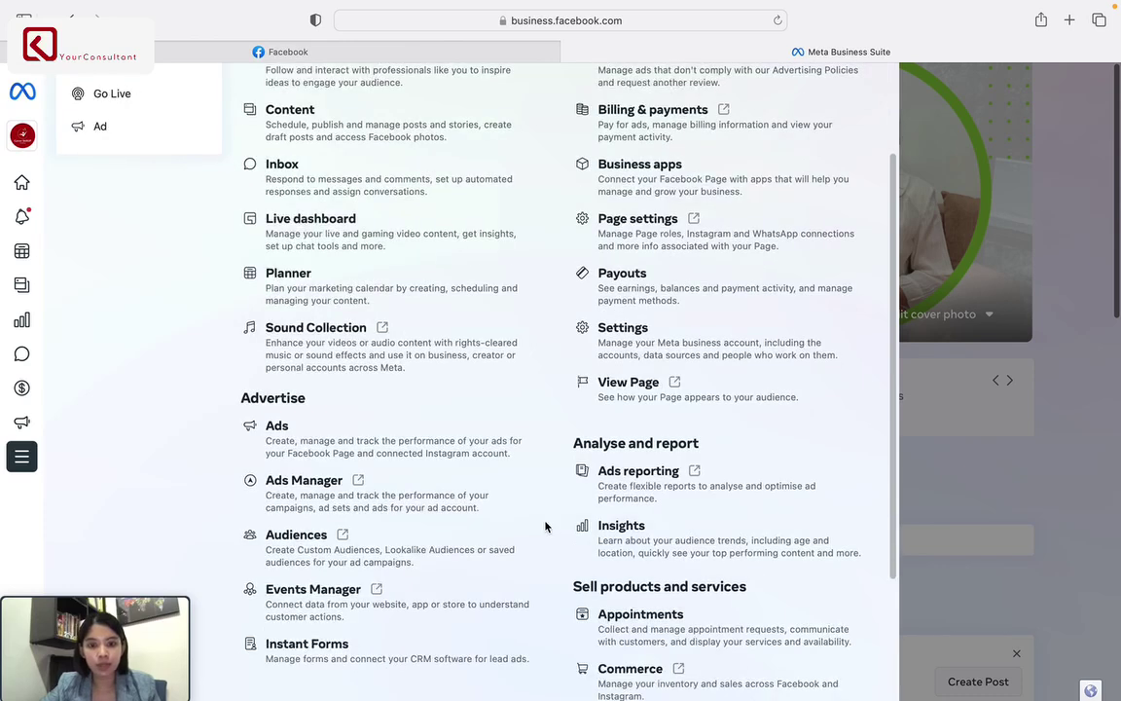
{"action": "scroll", "coordinate": [545, 525], "scroll_direction": "down", "scroll_amount": 2}
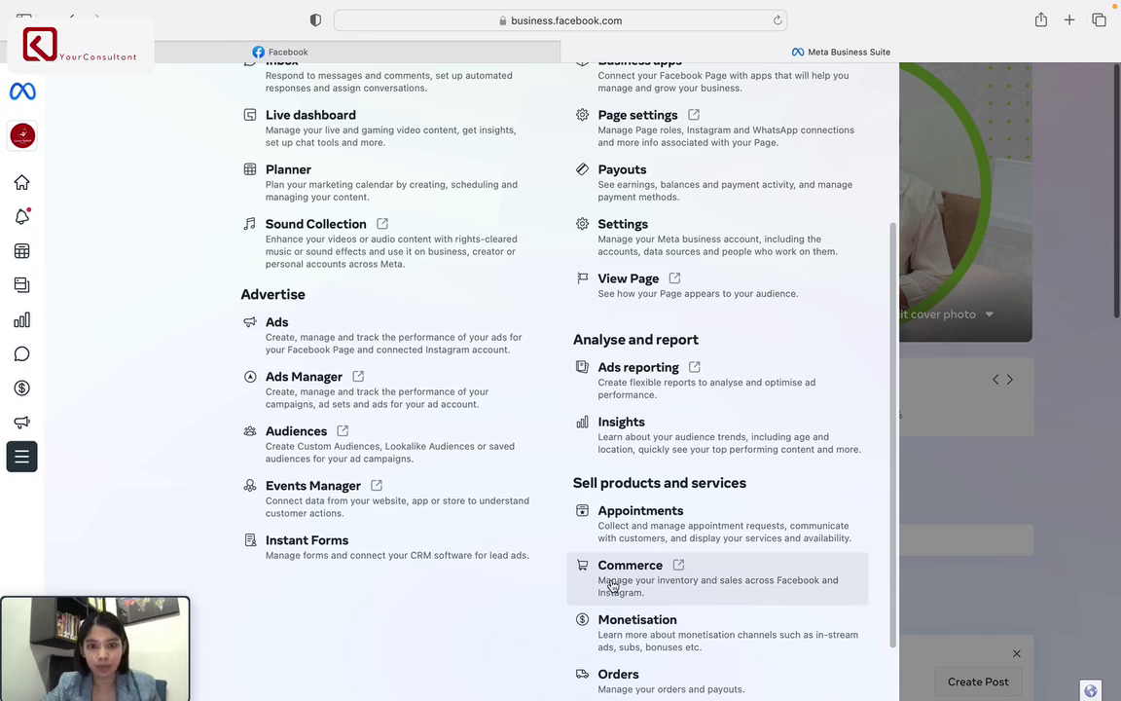
{"action": "left_click", "coordinate": [612, 584]}
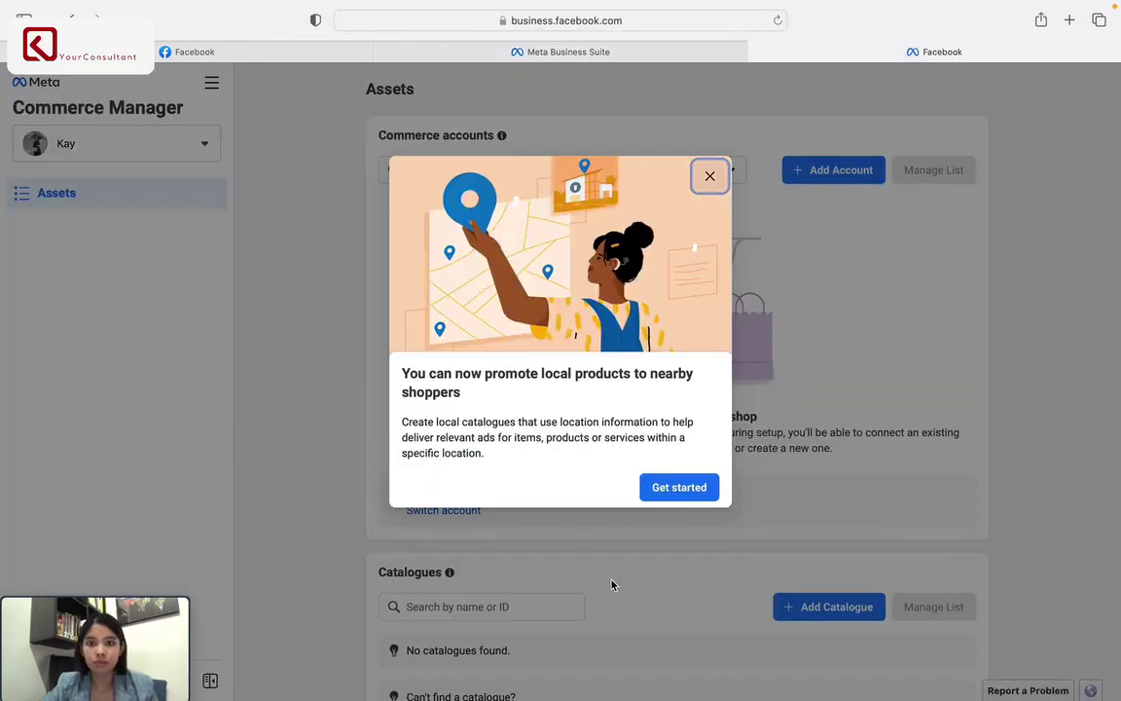
Step: Close the promote-local-products popup and review the empty Assets page
{"action": "left_click", "coordinate": [710, 177]}
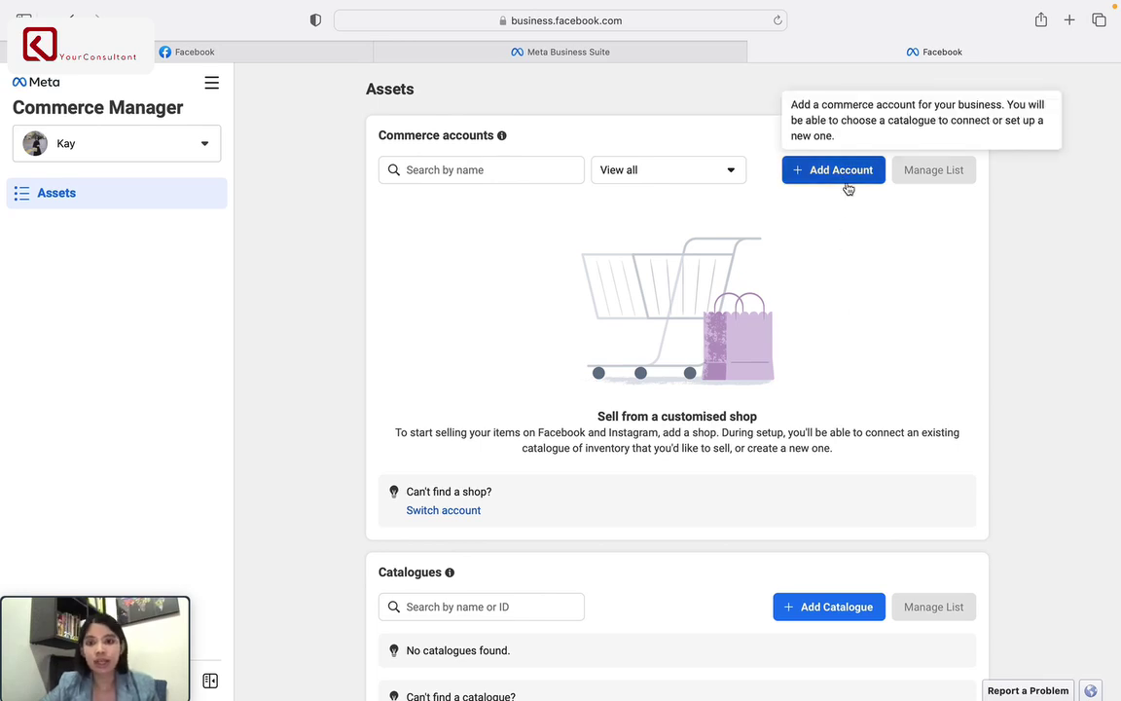
{"action": "scroll", "coordinate": [838, 353], "scroll_direction": "down", "scroll_amount": 1}
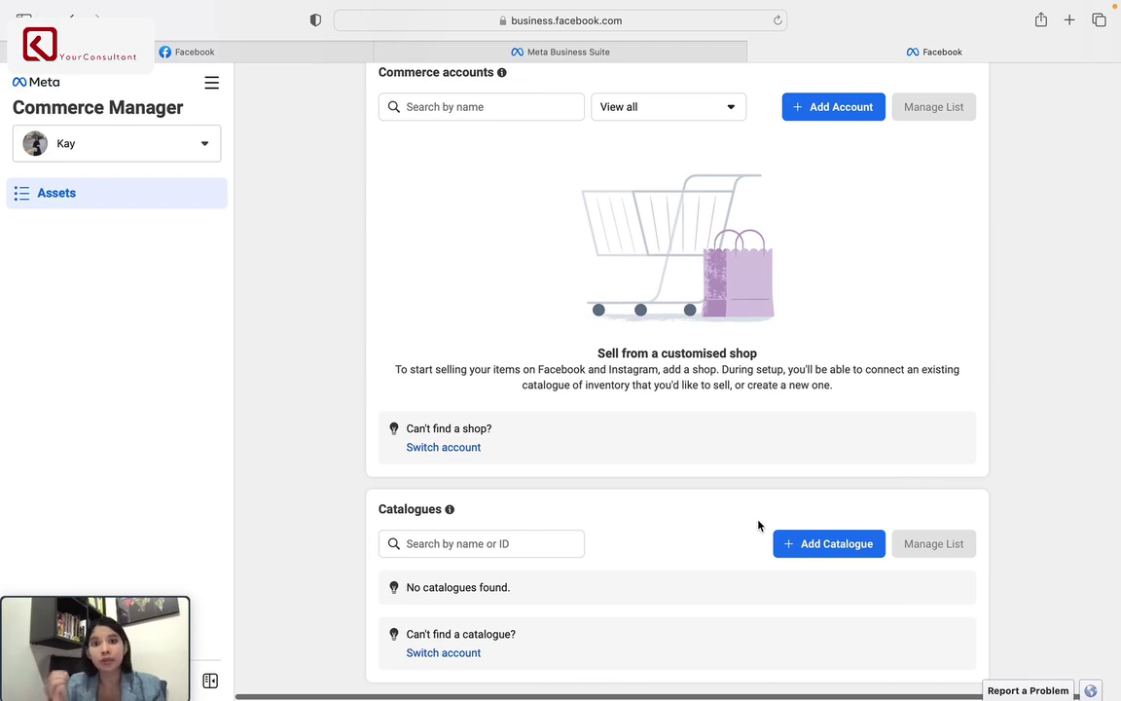
{"action": "scroll", "coordinate": [759, 525], "scroll_direction": "up", "scroll_amount": 2}
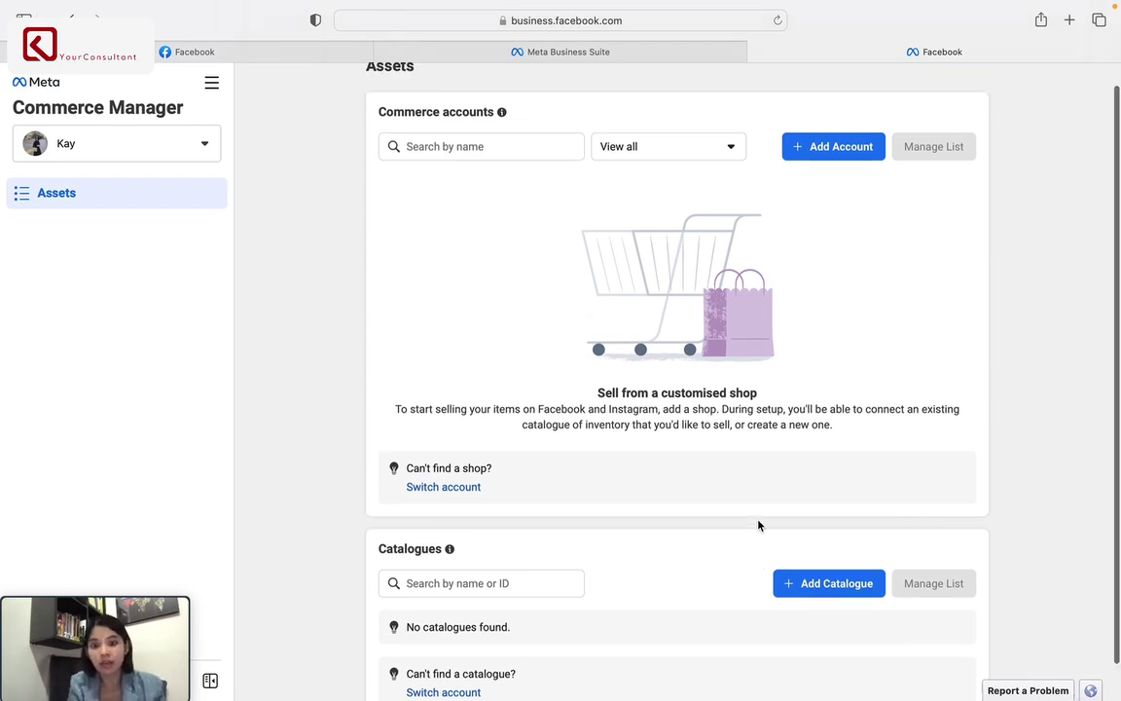
Step: Switch the account selector to the K : YourConsultant business account
{"action": "left_click", "coordinate": [204, 144]}
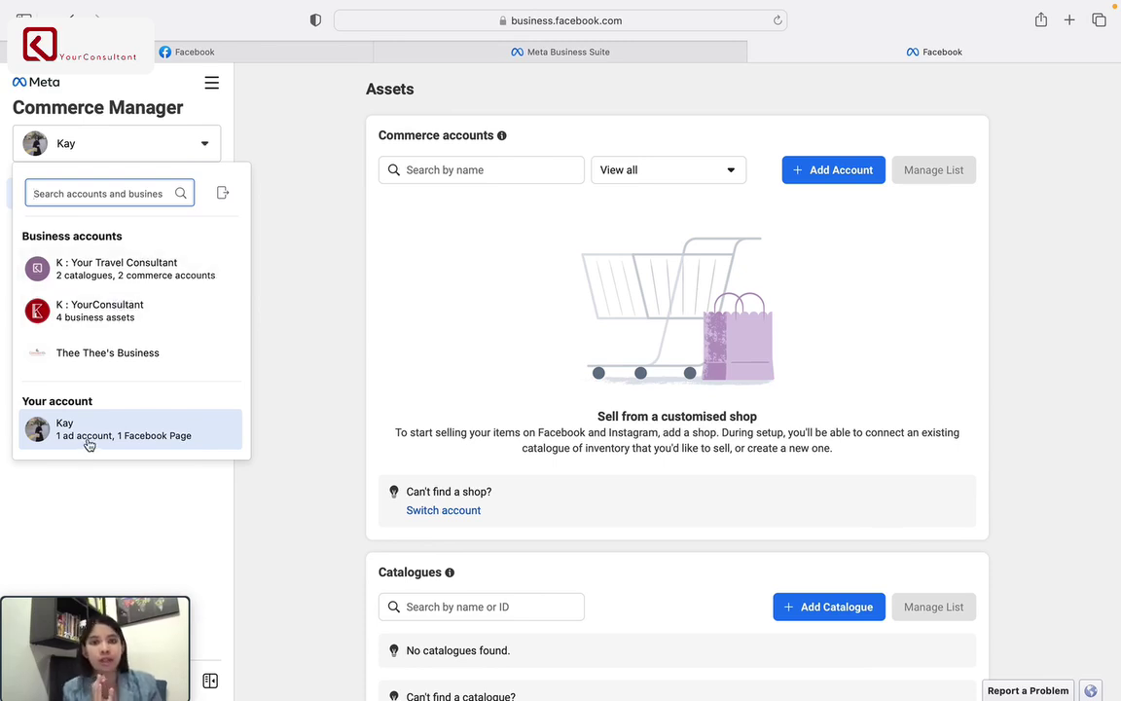
{"action": "mouse_move", "coordinate": [88, 444]}
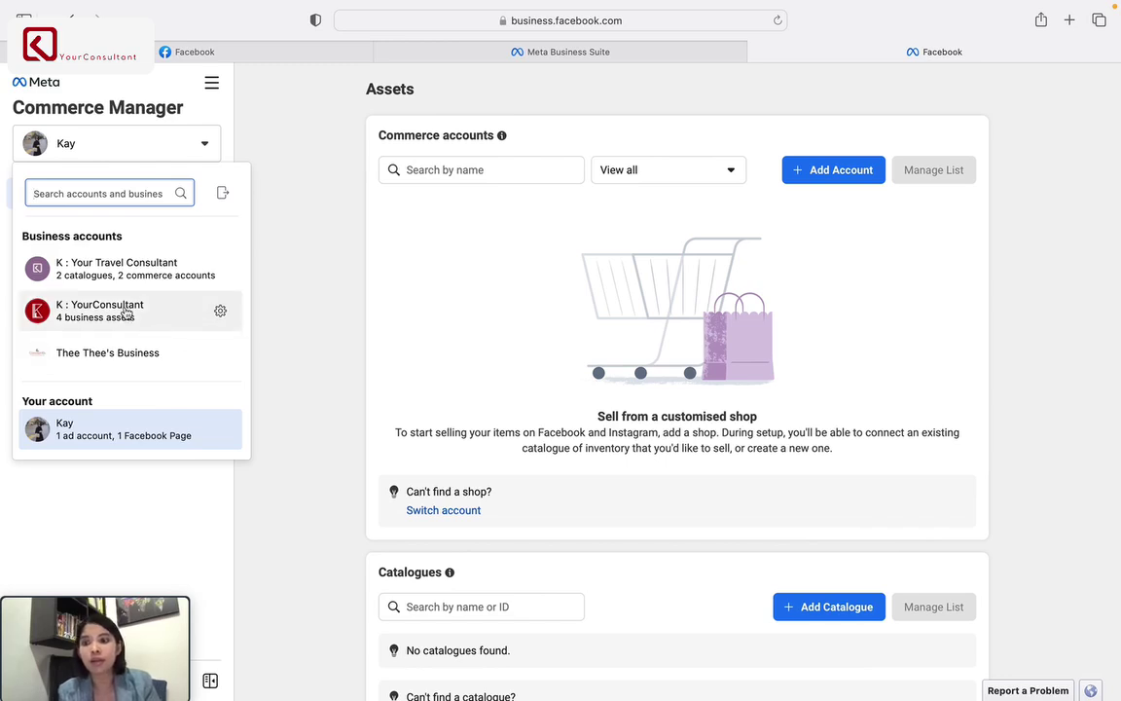
{"action": "mouse_move", "coordinate": [127, 313]}
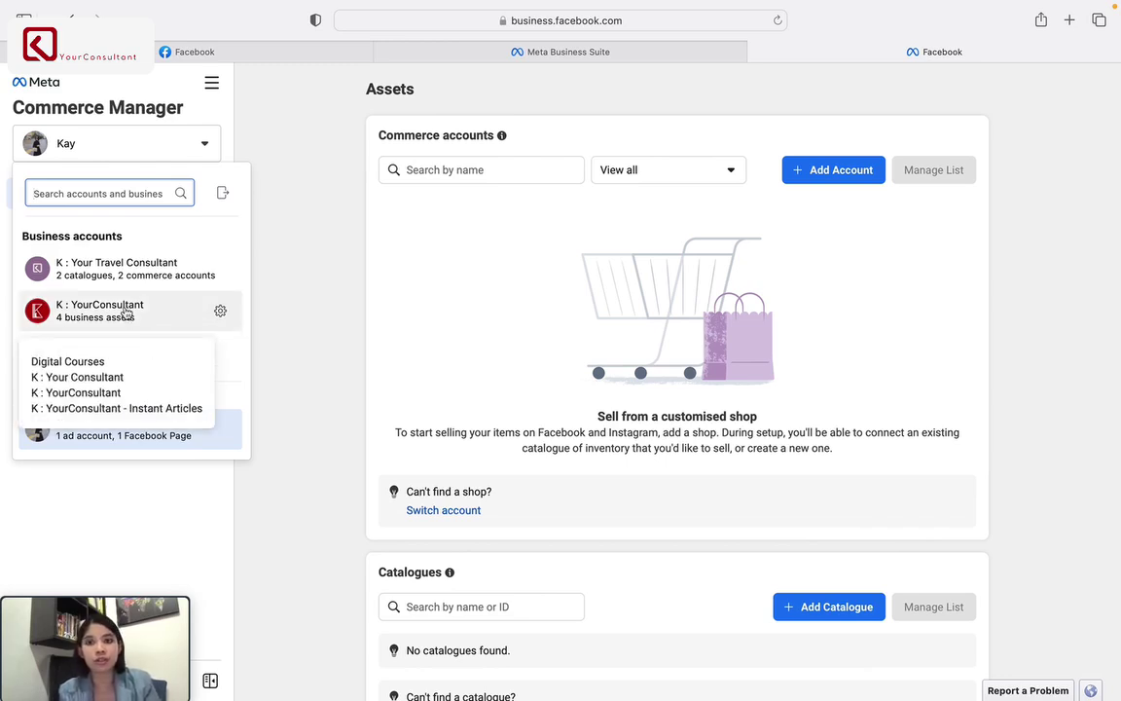
{"action": "left_click", "coordinate": [126, 311]}
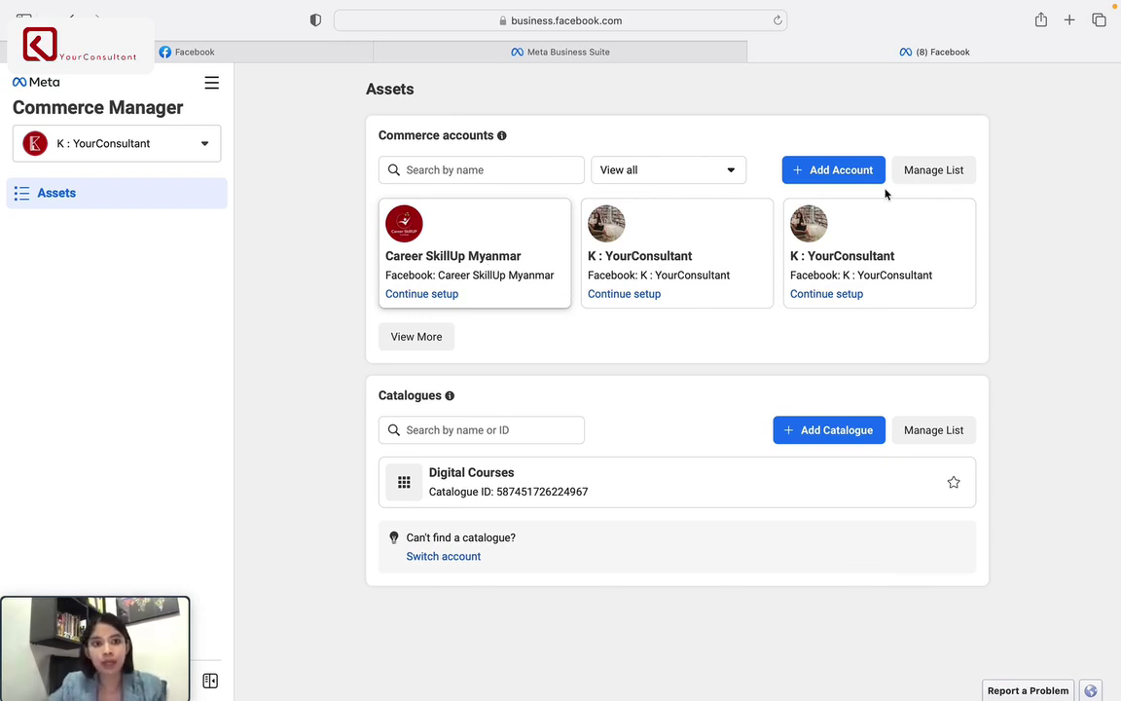
Step: Delete the incomplete Career SkillUp Myanmar shop from the commerce accounts list
{"action": "left_click", "coordinate": [933, 170]}
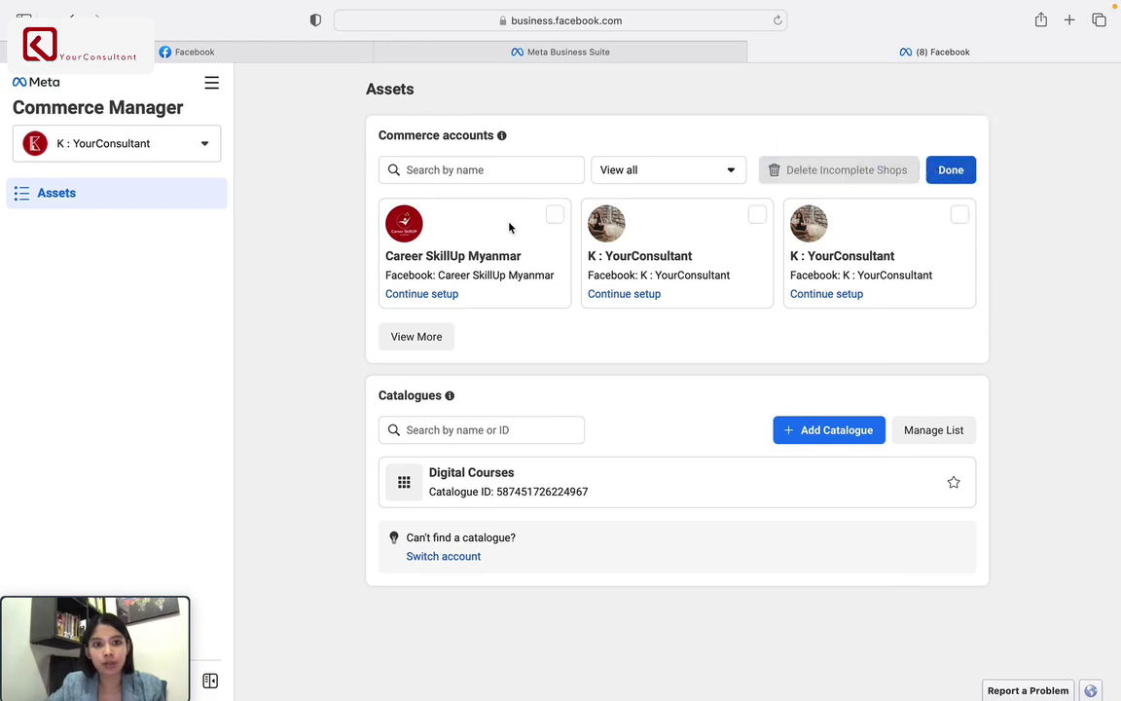
{"action": "left_click", "coordinate": [555, 215]}
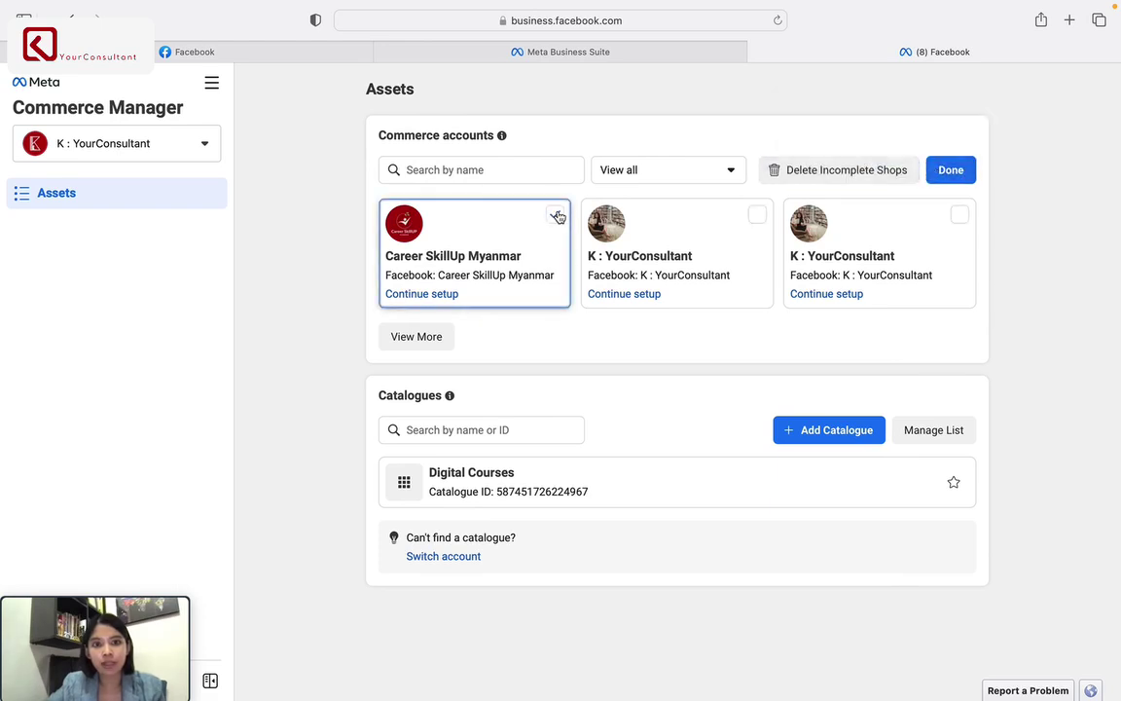
{"action": "left_click", "coordinate": [847, 170]}
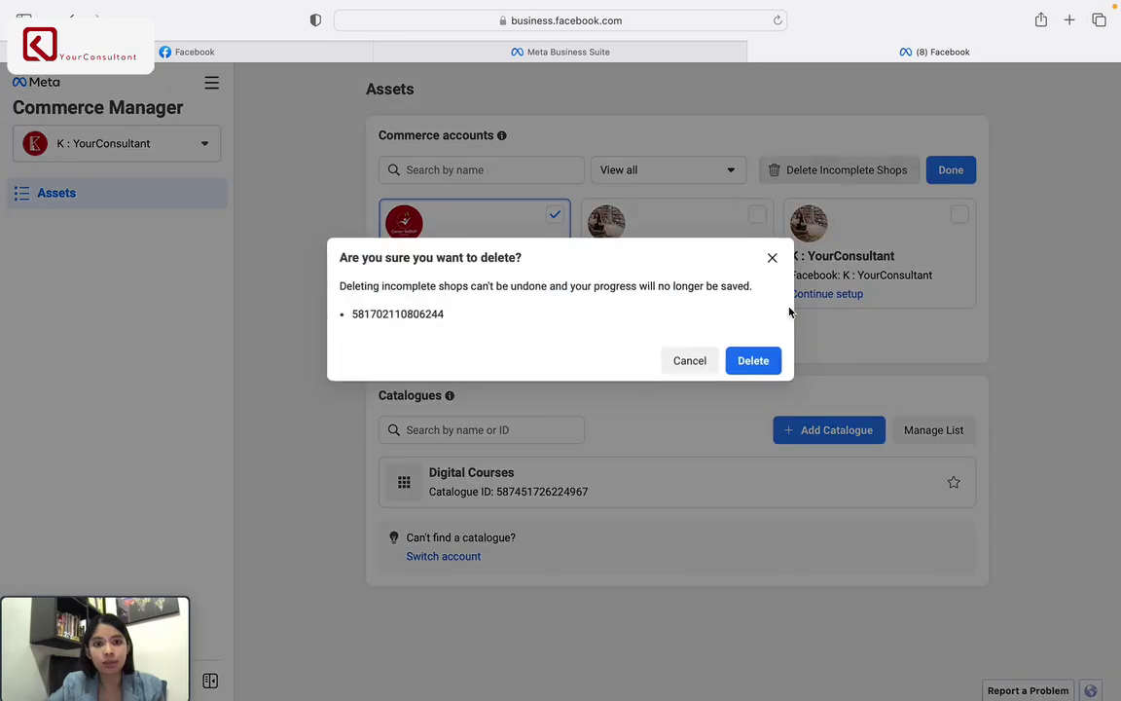
{"action": "left_click", "coordinate": [757, 340]}
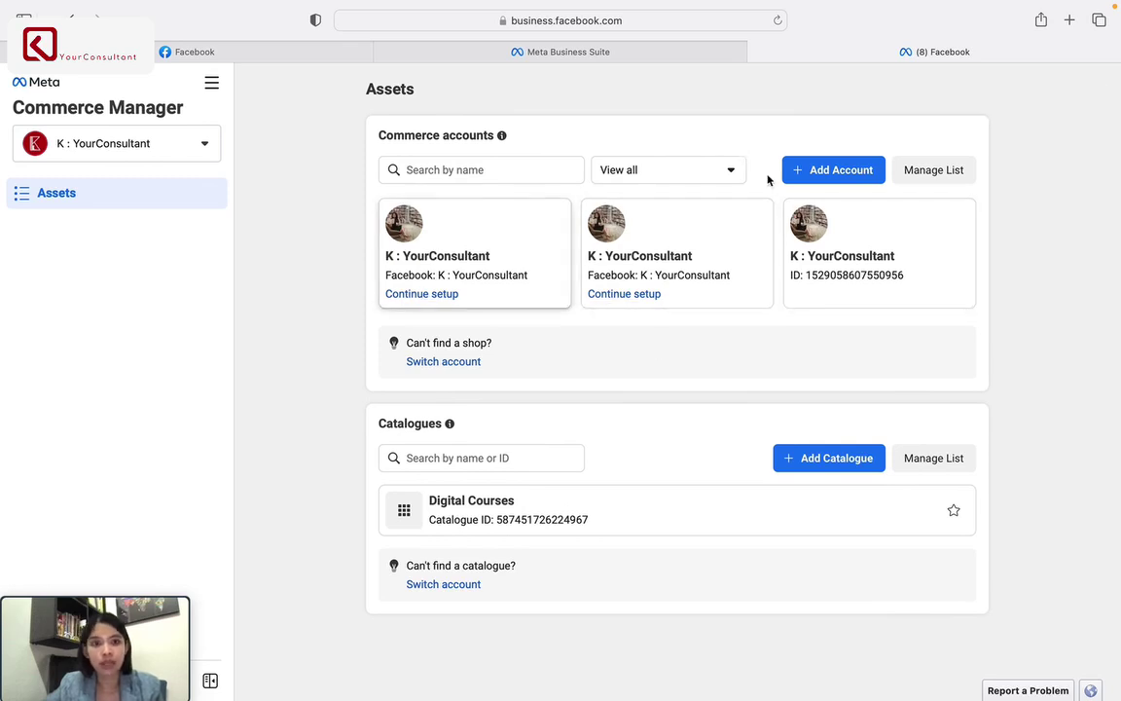
Step: Delete two more incomplete shops, then start adding a new commerce account
{"action": "left_click", "coordinate": [921, 173]}
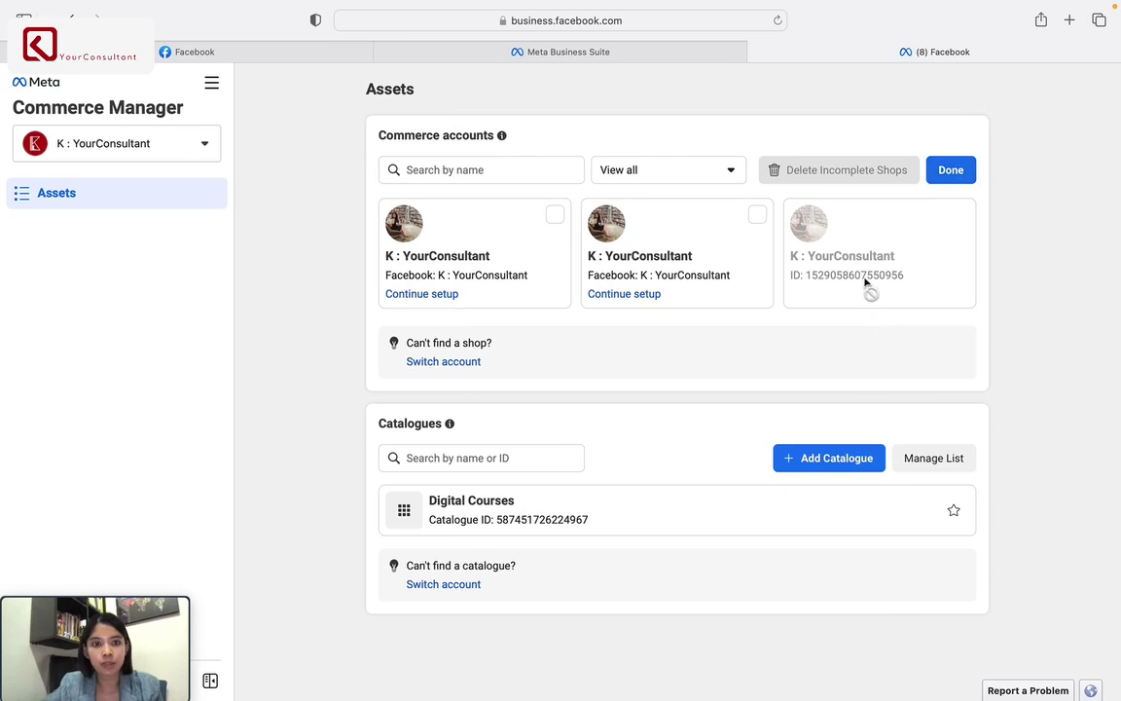
{"action": "left_click", "coordinate": [758, 216]}
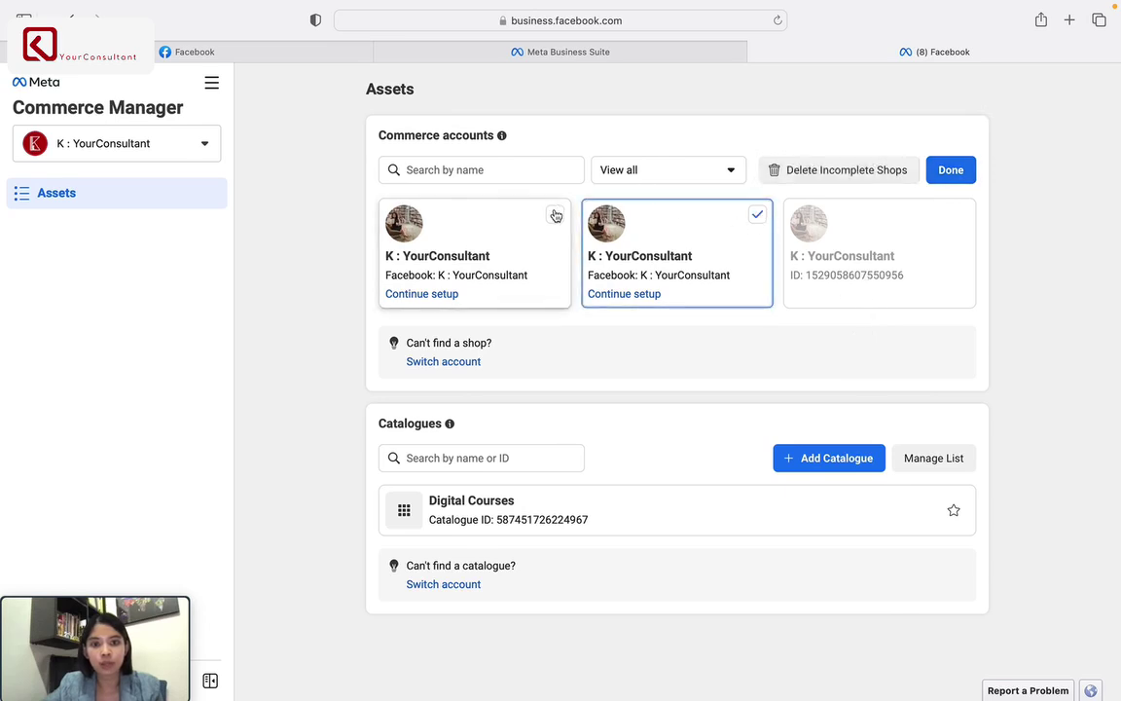
{"action": "left_click", "coordinate": [554, 216]}
{"action": "left_click", "coordinate": [823, 172]}
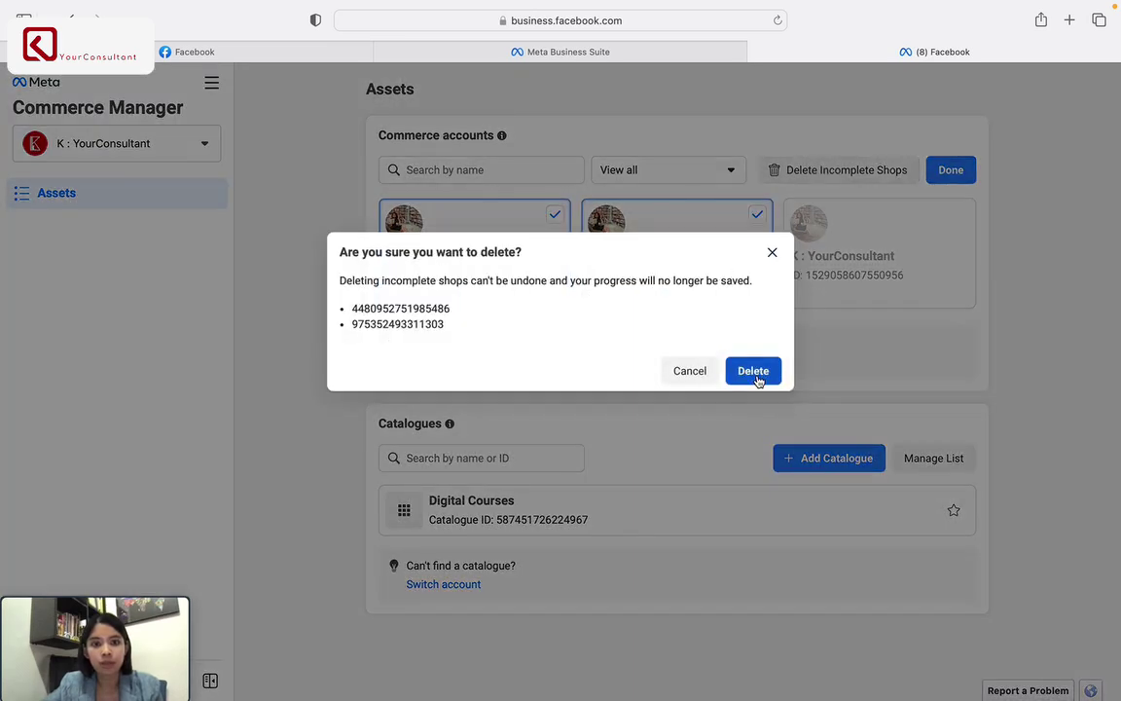
{"action": "left_click", "coordinate": [755, 372]}
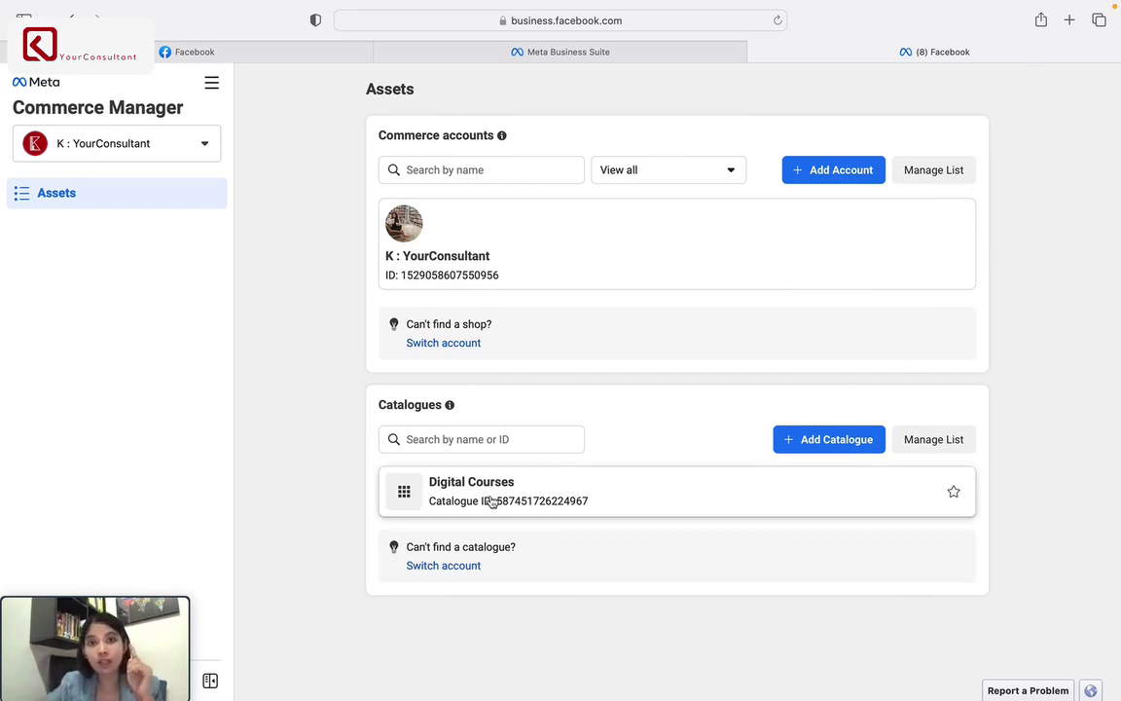
{"action": "left_click", "coordinate": [836, 171]}
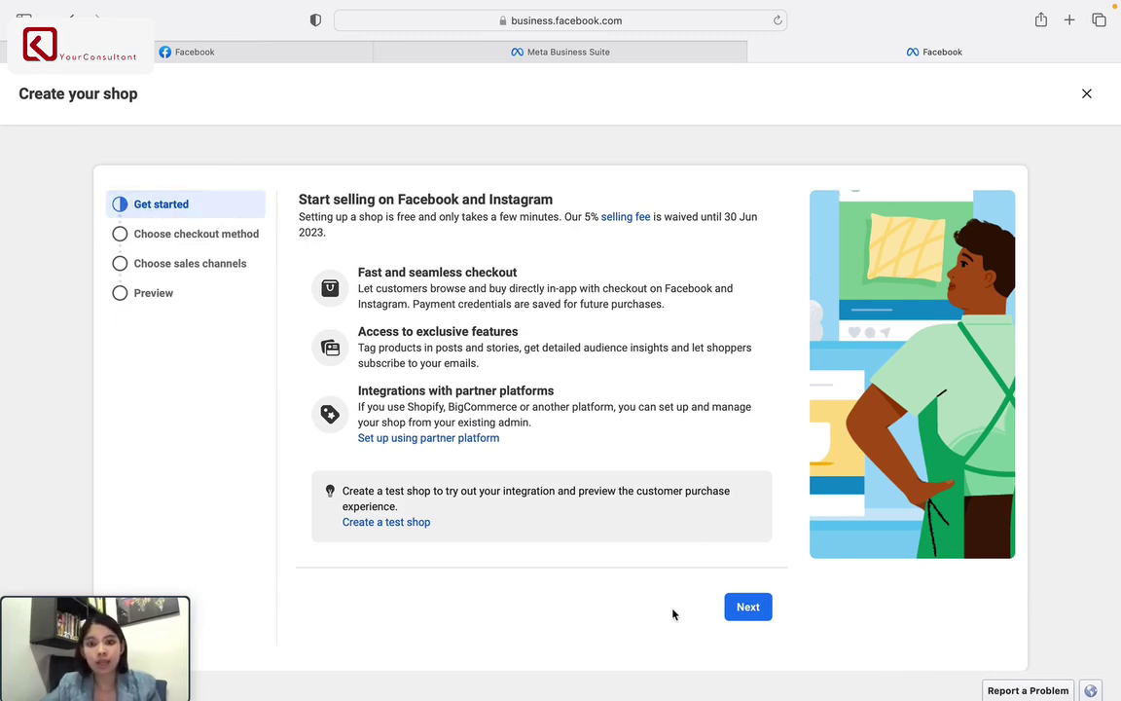
Step: Begin setup, pick Checkout with messaging via Messenger or WhatsApp, and continue
{"action": "left_click", "coordinate": [748, 608]}
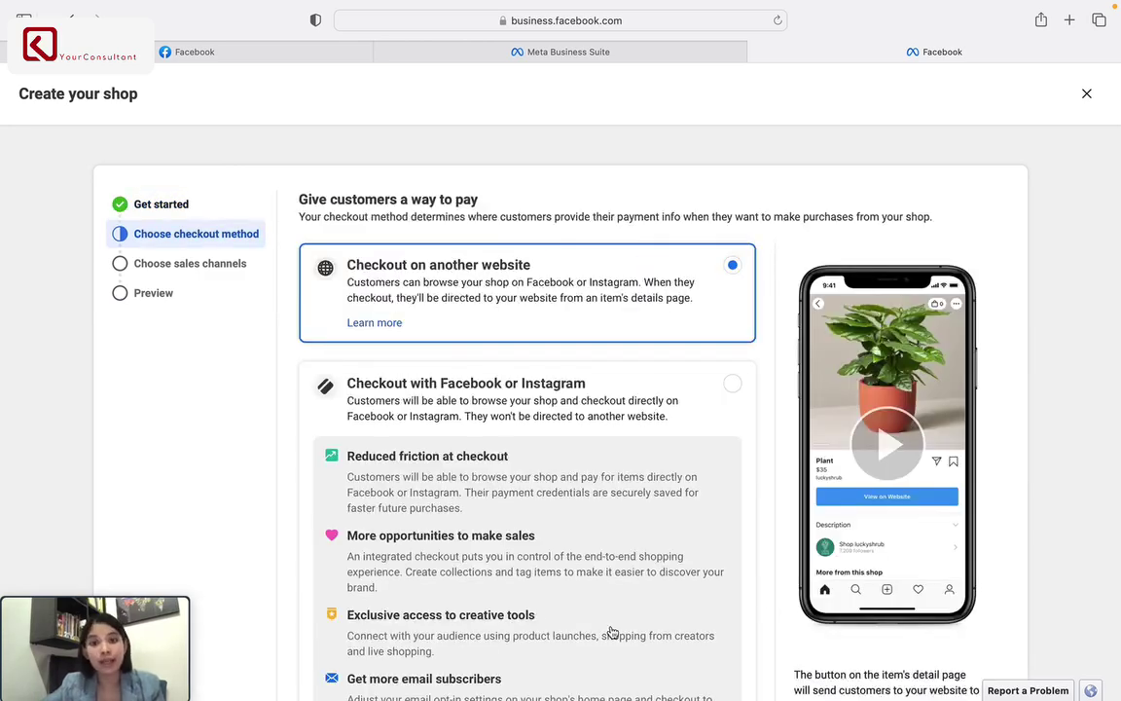
{"action": "scroll", "coordinate": [626, 622], "scroll_direction": "down", "scroll_amount": 5}
{"action": "scroll", "coordinate": [626, 623], "scroll_direction": "down", "scroll_amount": 1}
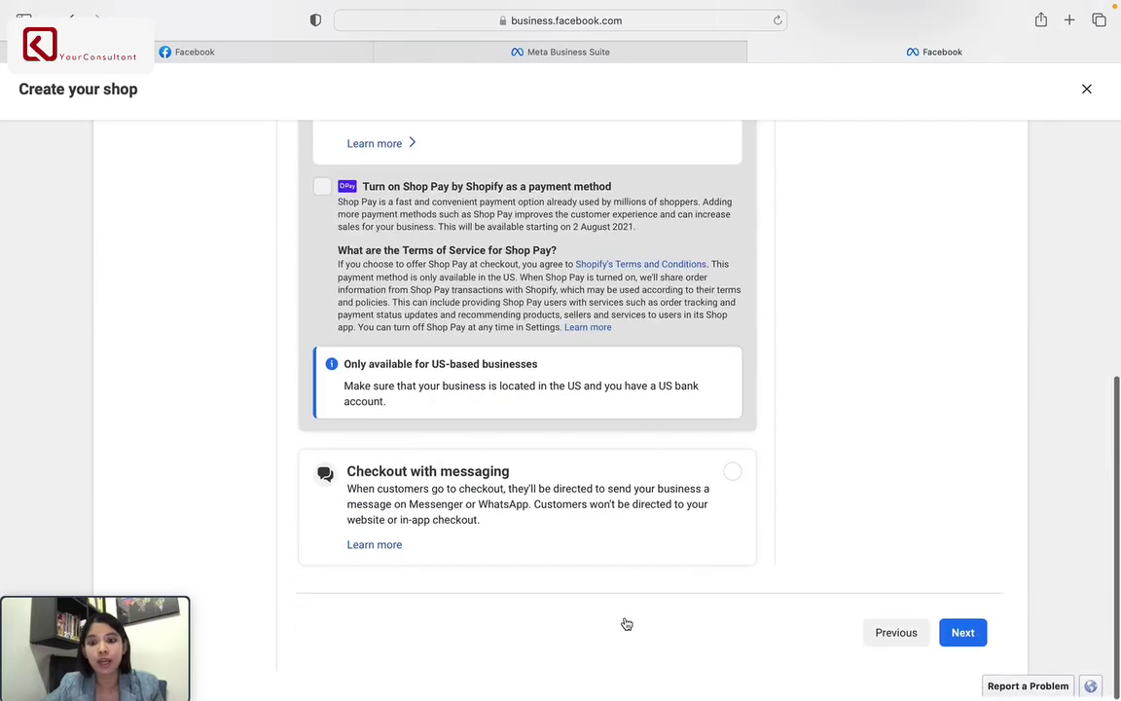
{"action": "left_click", "coordinate": [538, 501]}
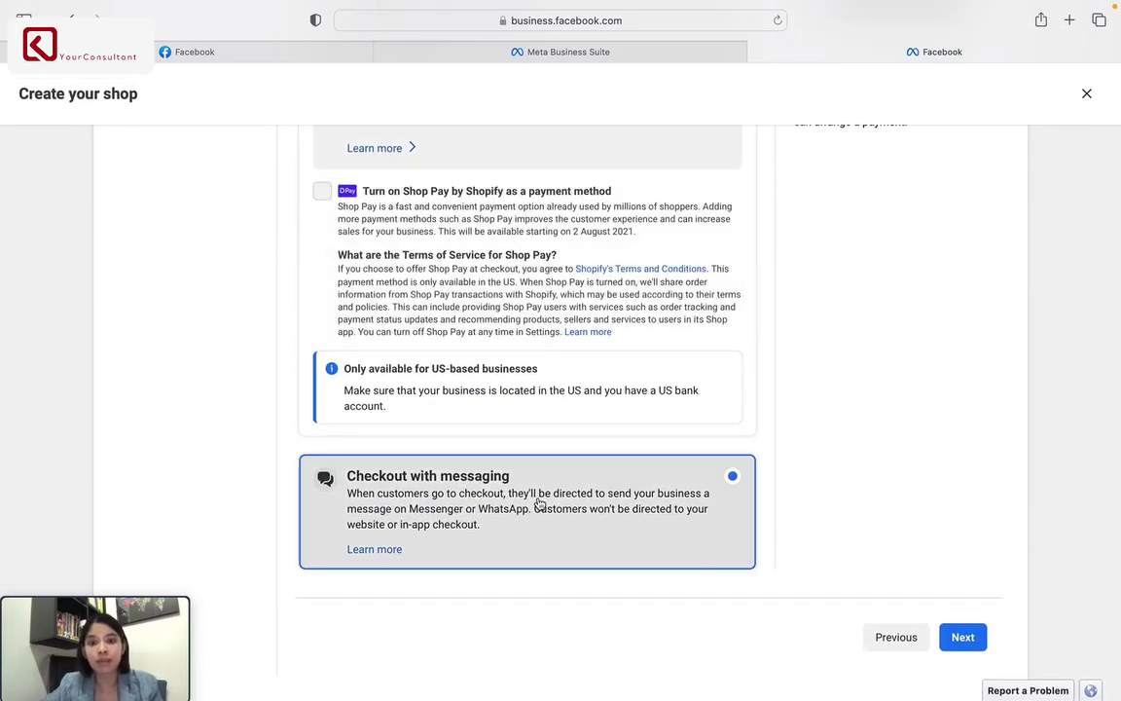
{"action": "scroll", "coordinate": [541, 502], "scroll_direction": "up", "scroll_amount": 5}
{"action": "scroll", "coordinate": [541, 502], "scroll_direction": "down", "scroll_amount": 3}
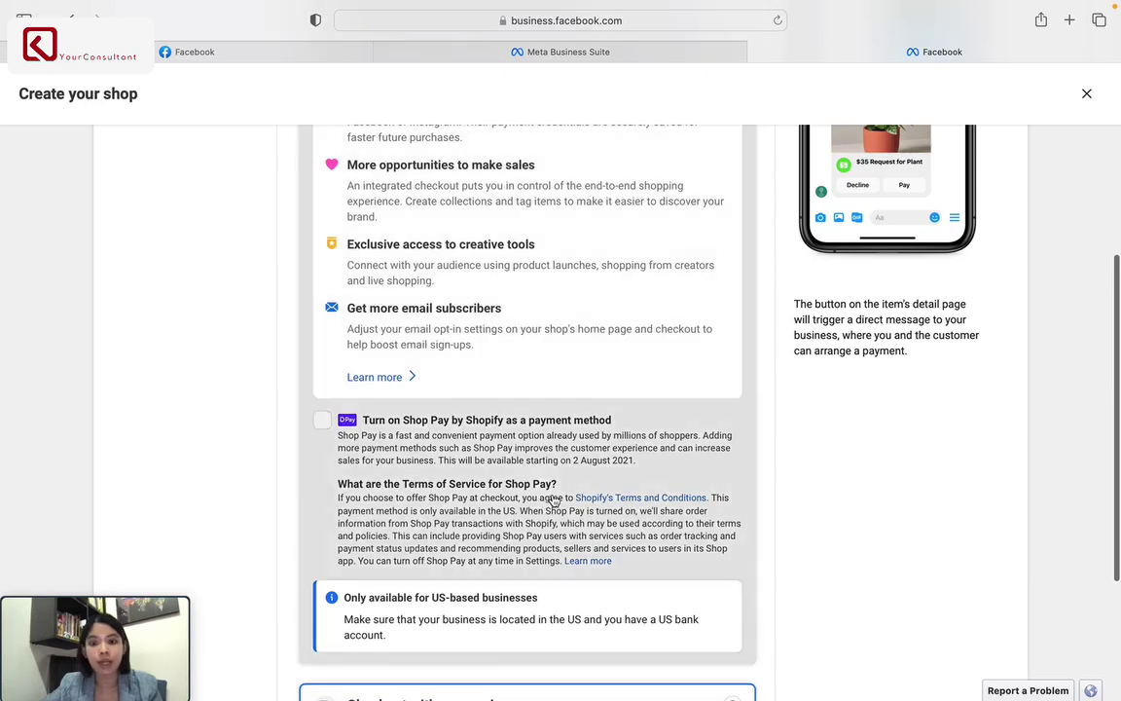
{"action": "scroll", "coordinate": [552, 501], "scroll_direction": "down", "scroll_amount": 3}
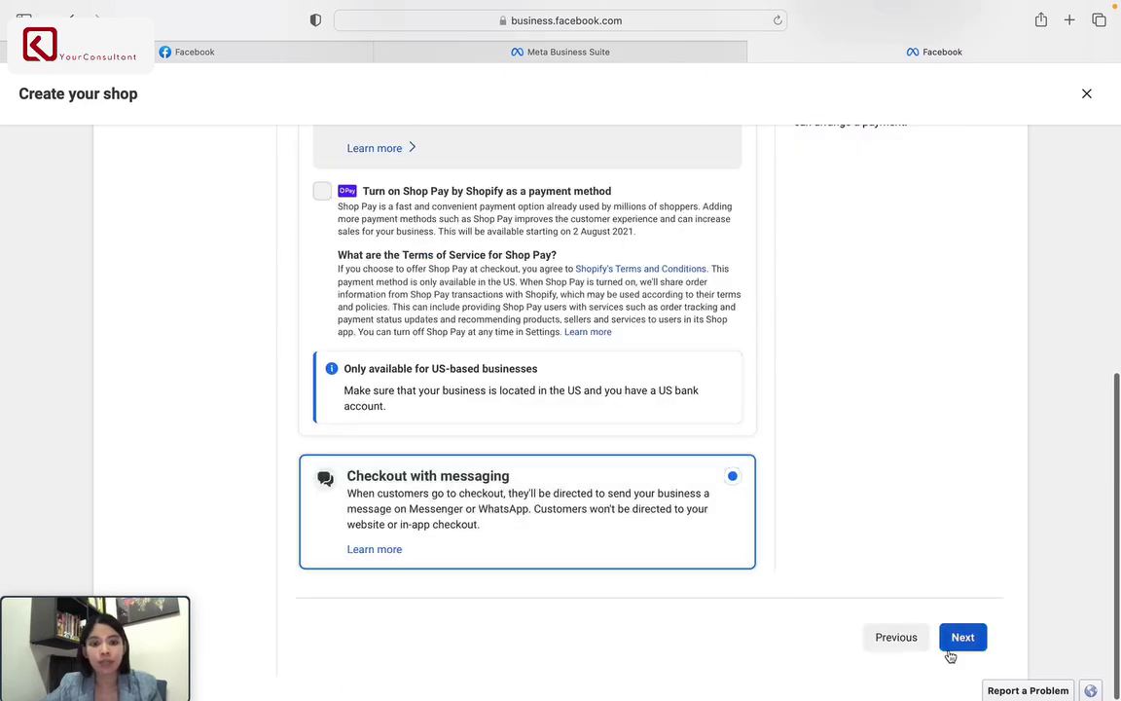
{"action": "left_click", "coordinate": [961, 637]}
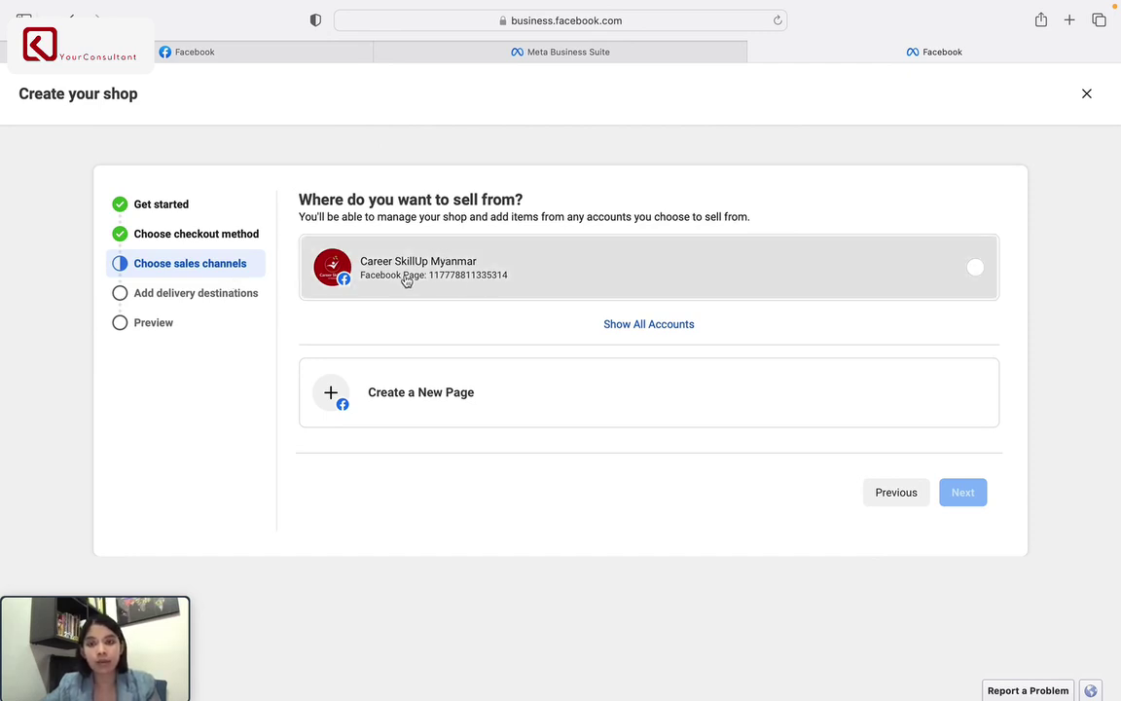
Step: Show all accounts, choose the Career SkillUp Myanmar page as sales channel, and continue
{"action": "left_click", "coordinate": [647, 324]}
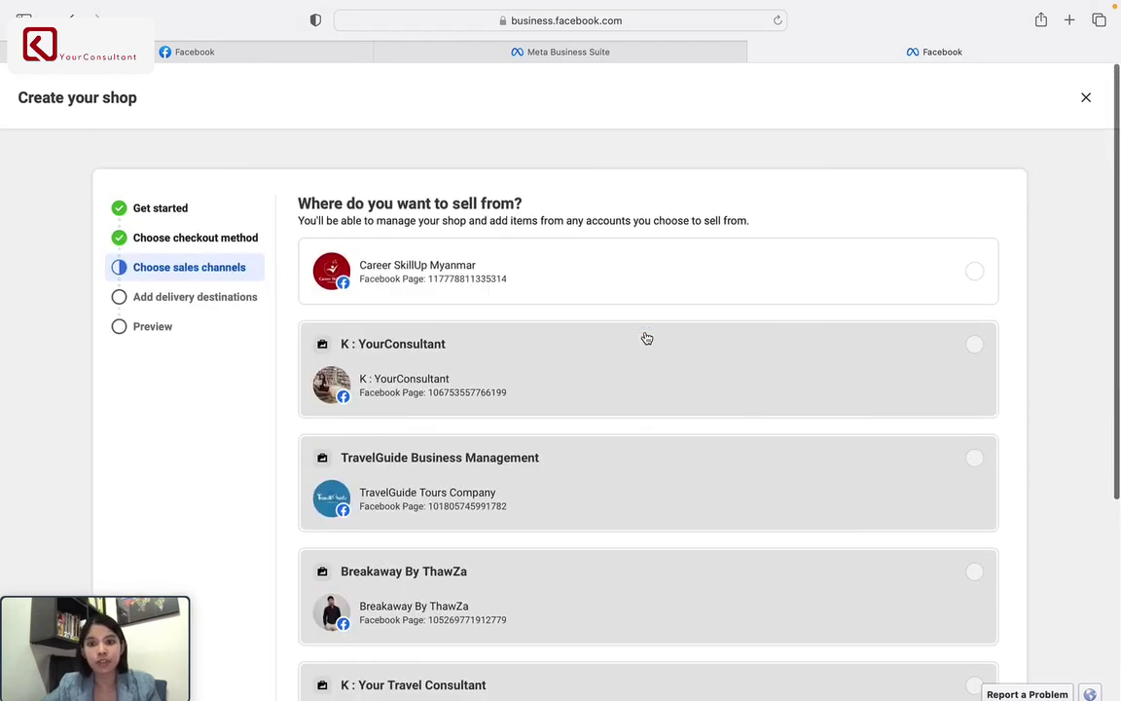
{"action": "left_click", "coordinate": [587, 271]}
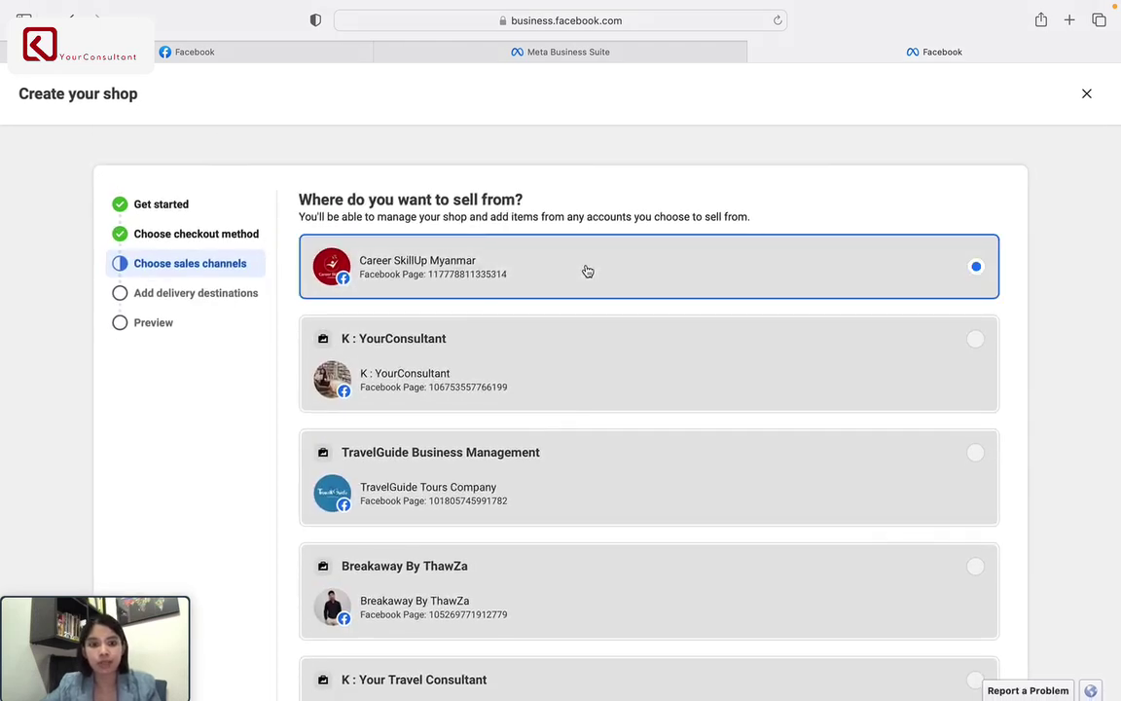
{"action": "scroll", "coordinate": [587, 271], "scroll_direction": "down", "scroll_amount": 5}
{"action": "left_click", "coordinate": [963, 638]}
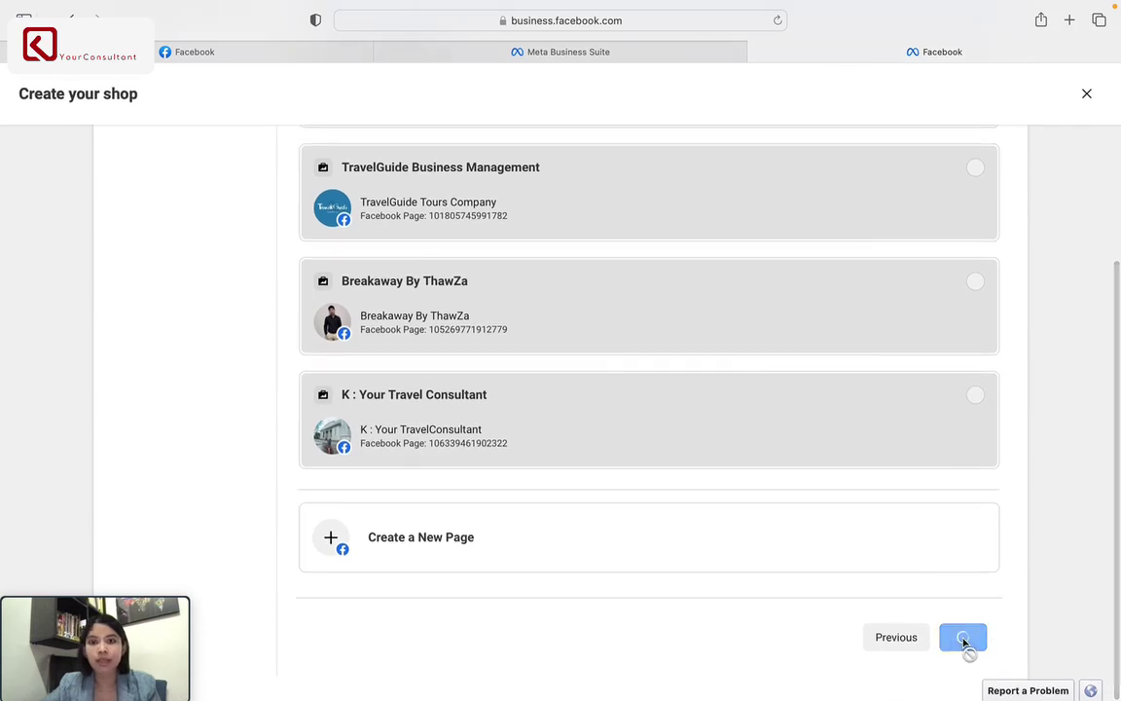
{"action": "scroll", "coordinate": [525, 368], "scroll_direction": "up", "scroll_amount": 4}
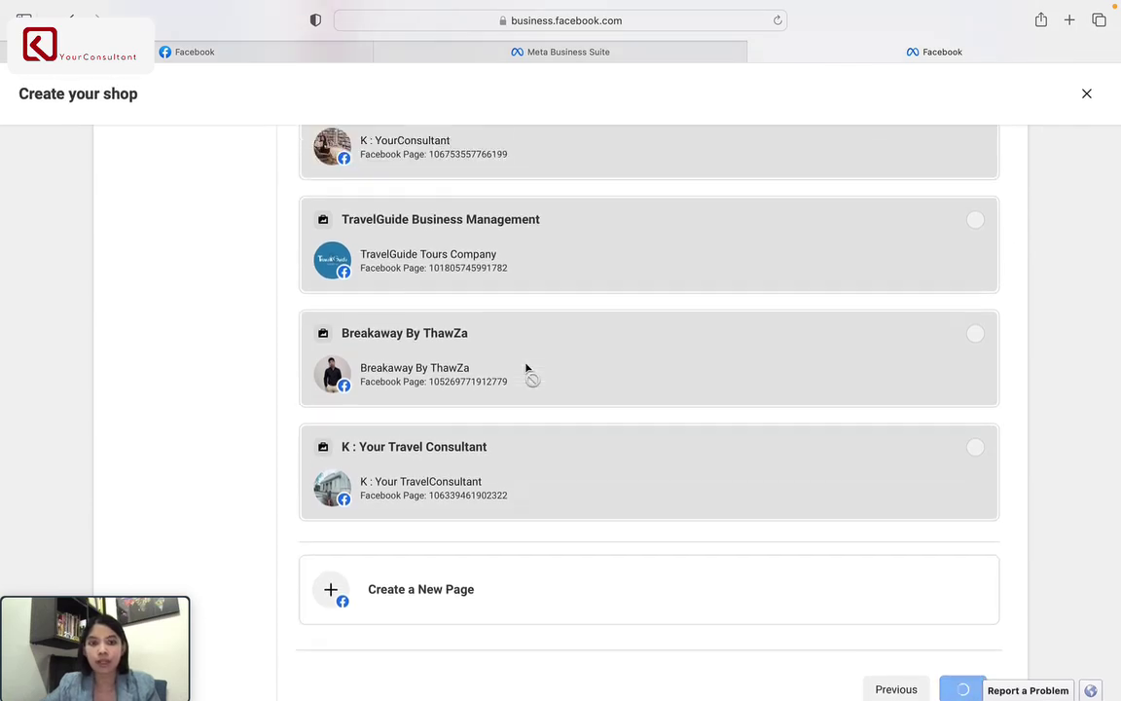
{"action": "scroll", "coordinate": [526, 368], "scroll_direction": "up", "scroll_amount": 1}
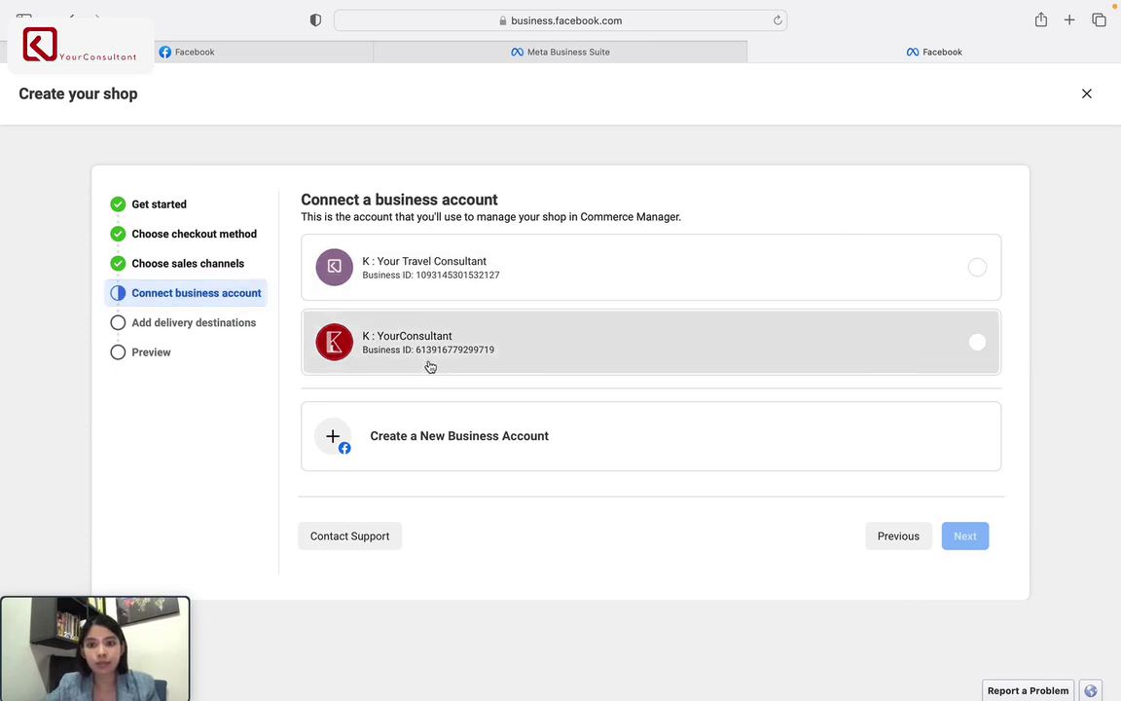
Step: Connect K : YourConsultant and keep the default new Career SkillUp Myanmar catalogue
{"action": "left_click", "coordinate": [430, 366]}
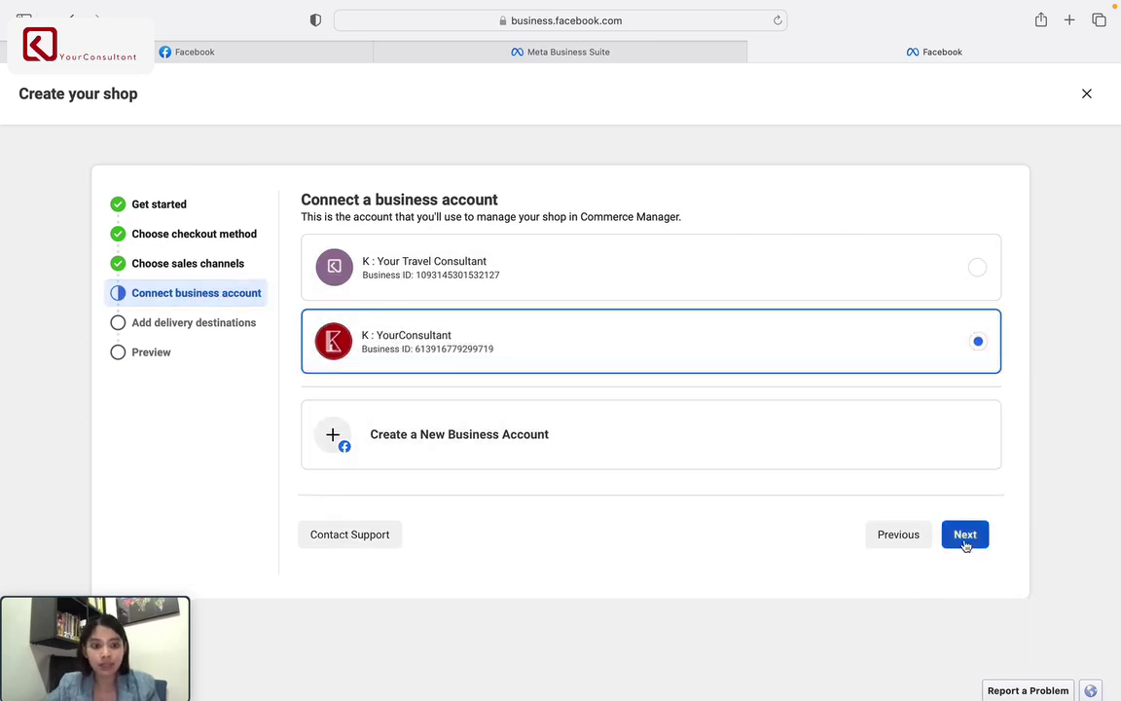
{"action": "left_click", "coordinate": [965, 537]}
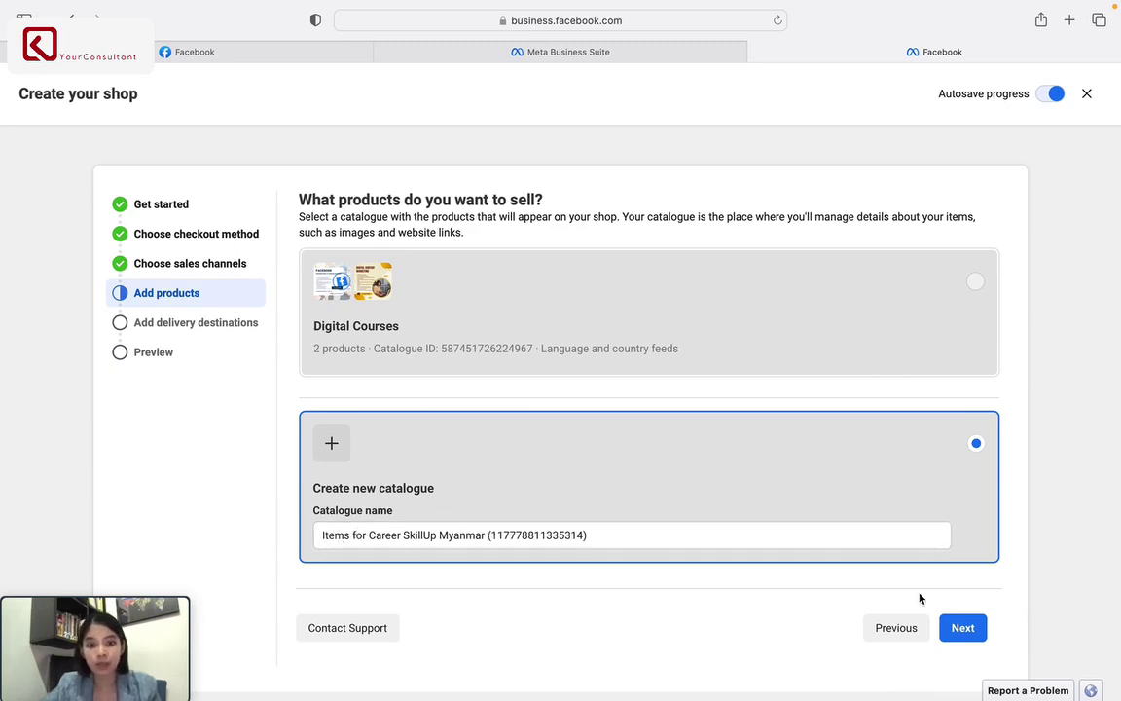
{"action": "left_click", "coordinate": [962, 629]}
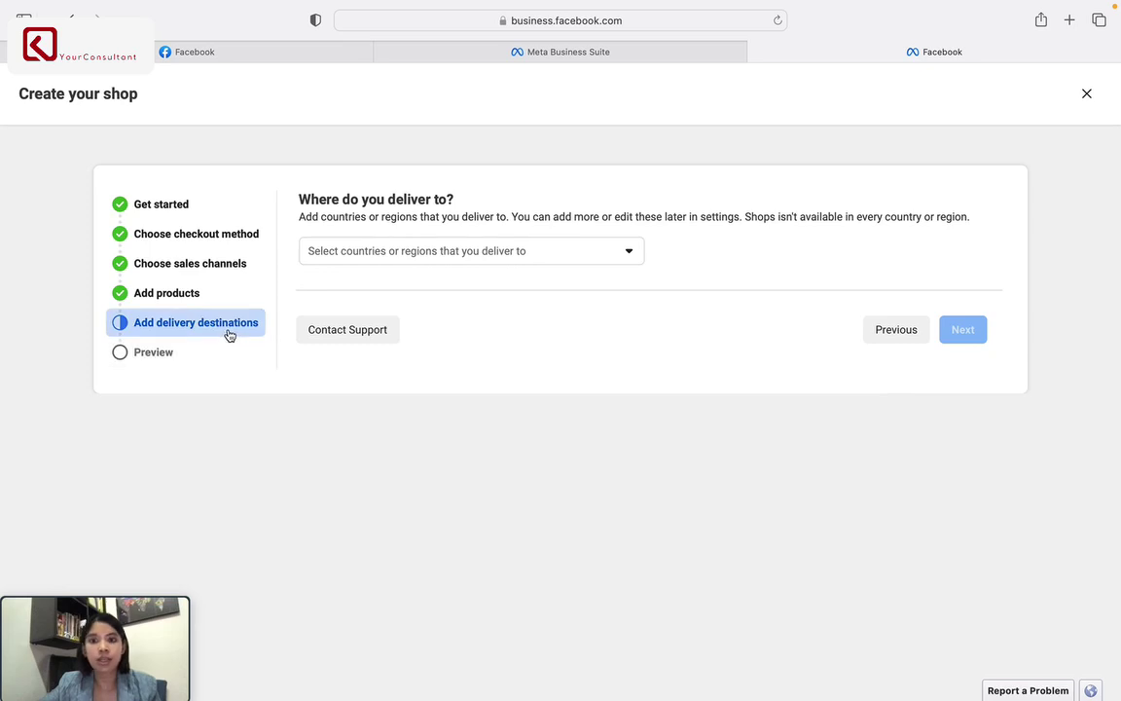
Step: Search 'myan', tick Burma (Myanmar) as delivery country, and continue to Preview
{"action": "left_click", "coordinate": [405, 255]}
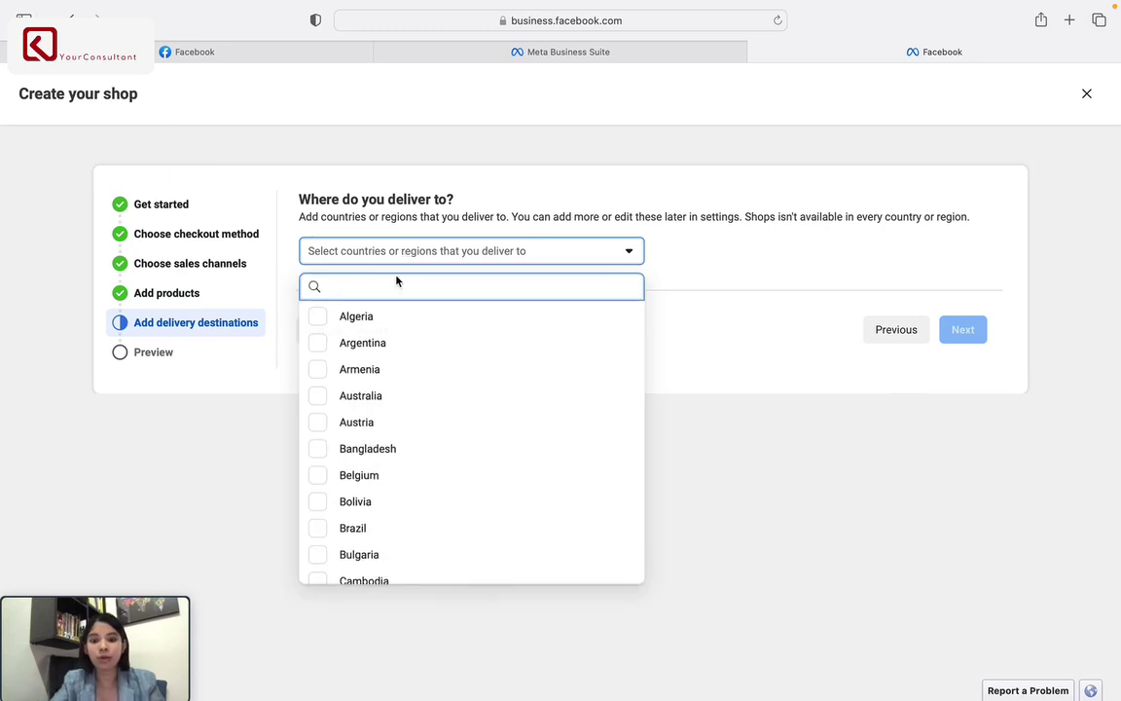
{"action": "type", "text": "myan"}
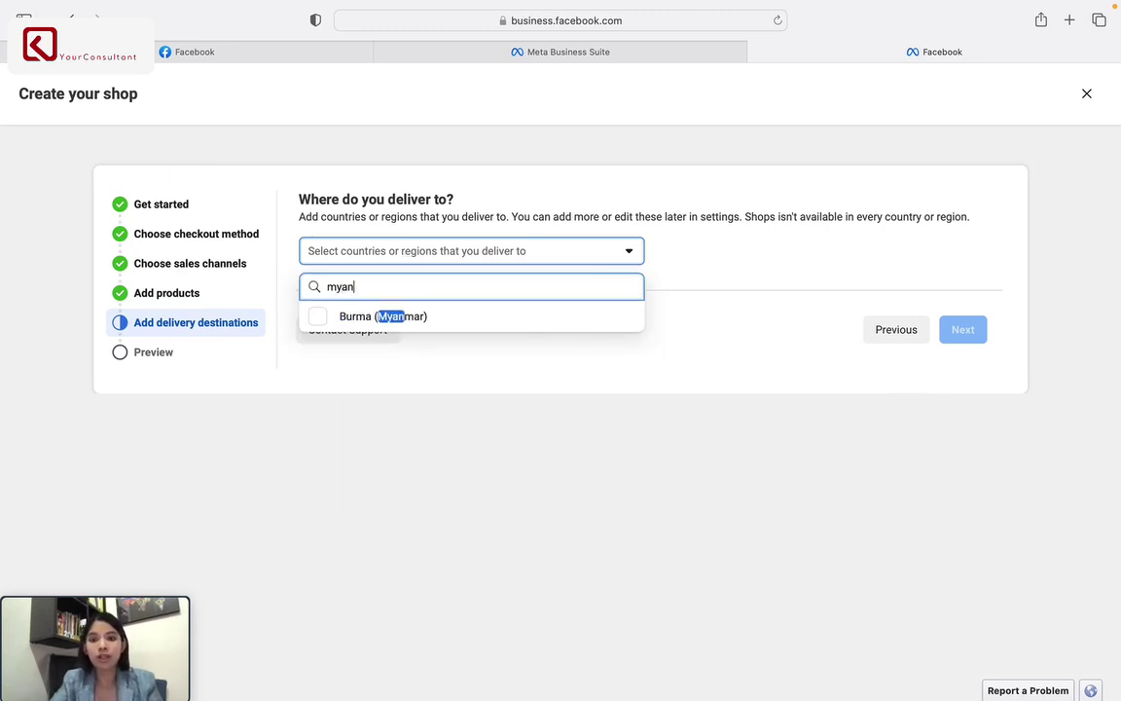
{"action": "left_click", "coordinate": [415, 320]}
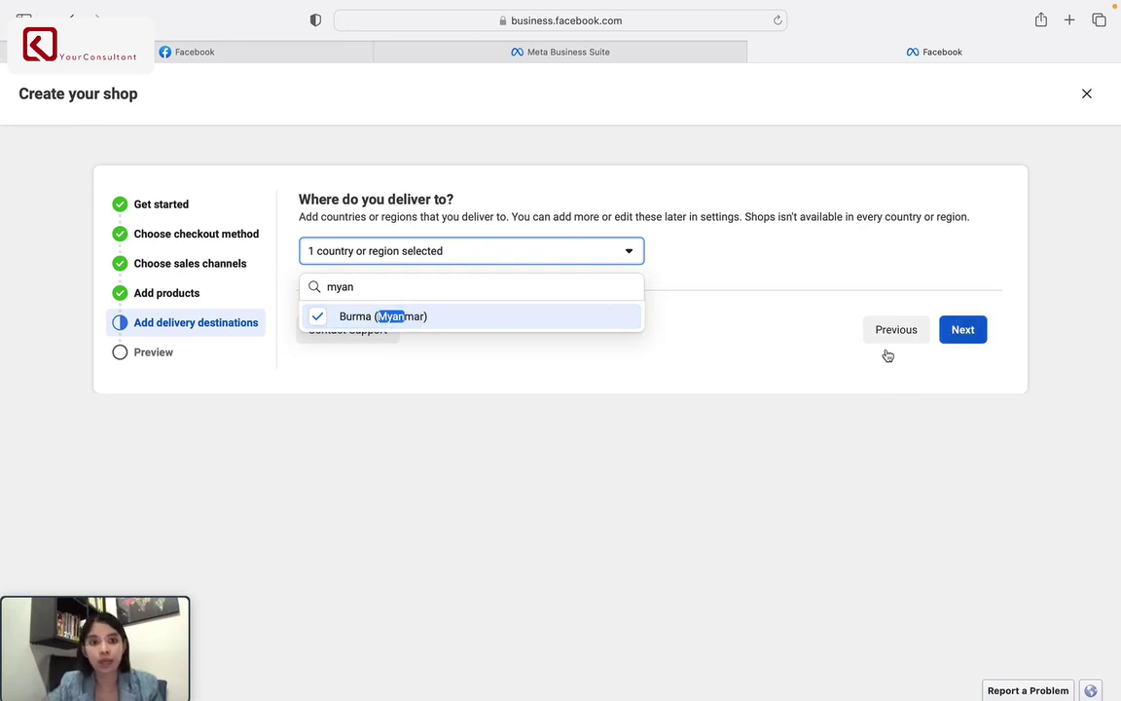
{"action": "left_click", "coordinate": [968, 330]}
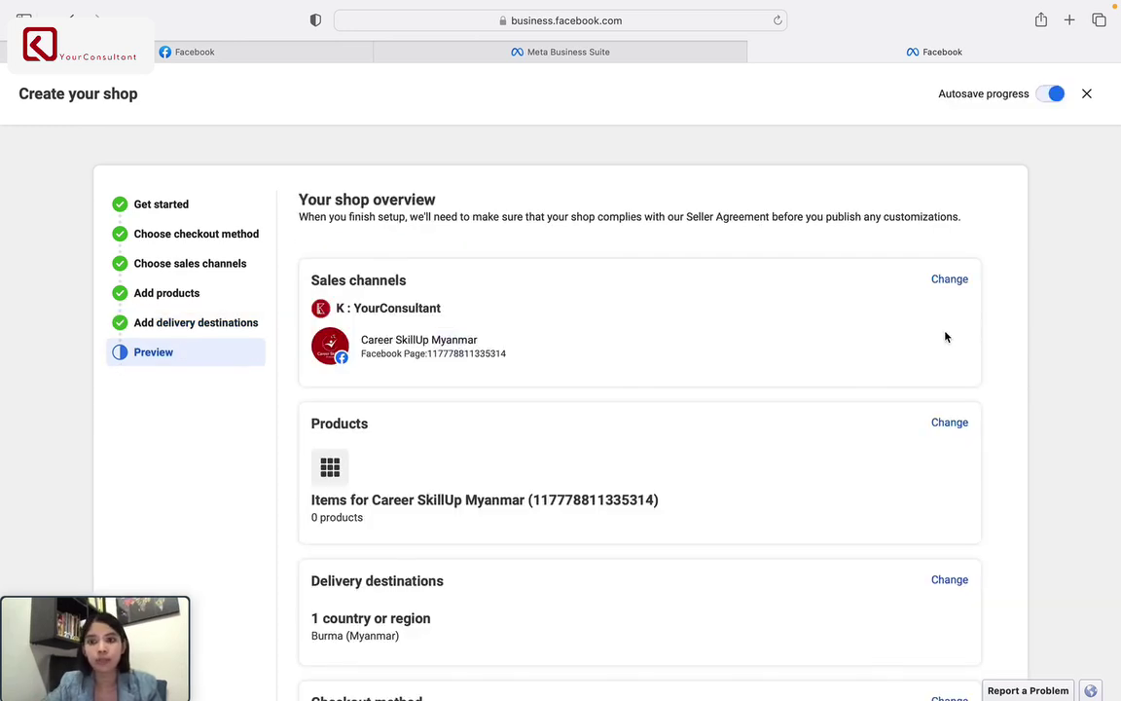
Step: Tick the Seller Agreement checkbox above Finish Setup in the shop overview
{"action": "scroll", "coordinate": [666, 395], "scroll_direction": "down", "scroll_amount": 1}
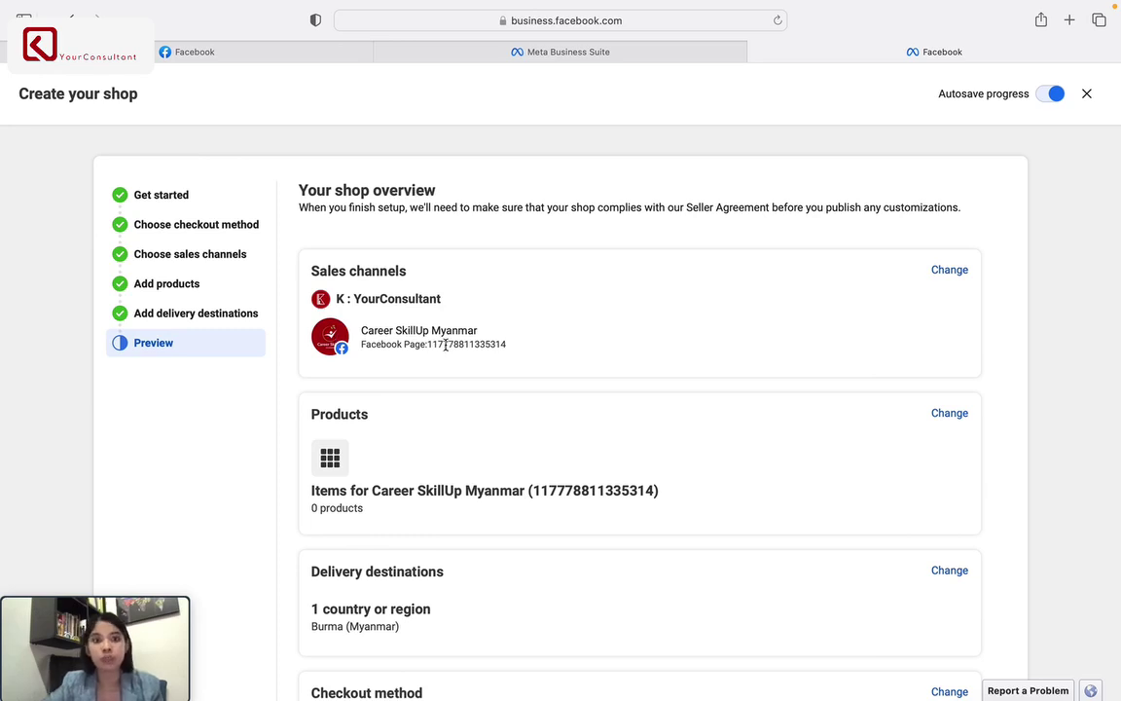
{"action": "scroll", "coordinate": [446, 345], "scroll_direction": "down", "scroll_amount": 1}
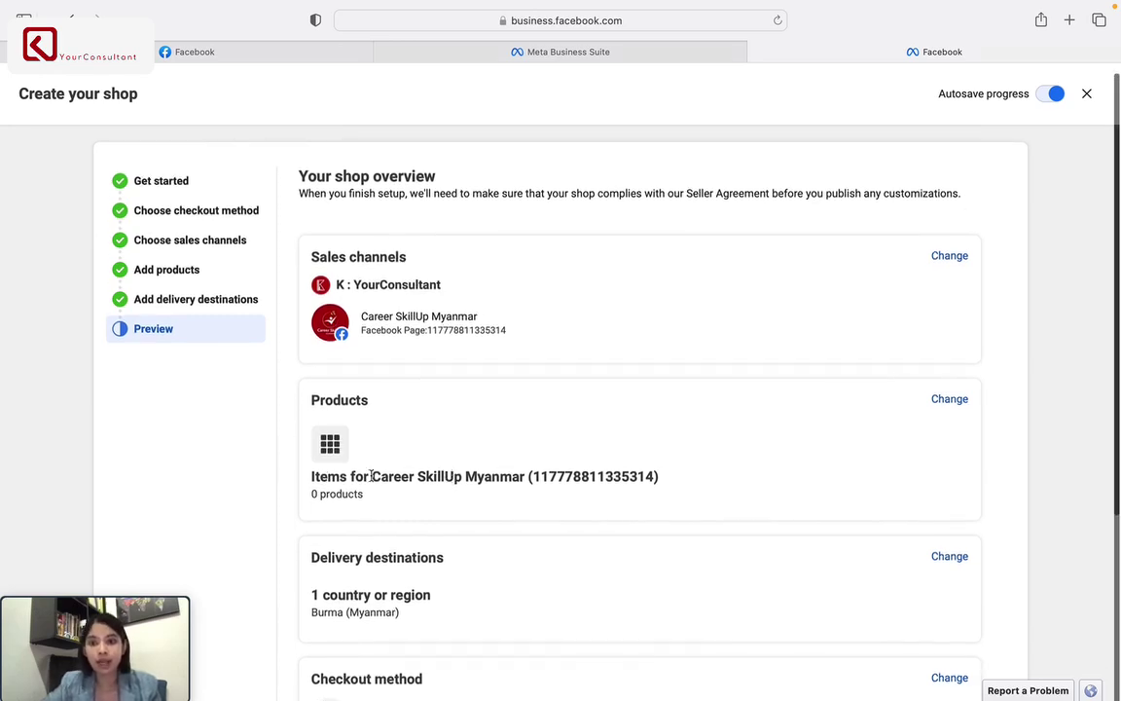
{"action": "scroll", "coordinate": [603, 493], "scroll_direction": "down", "scroll_amount": 4}
{"action": "scroll", "coordinate": [603, 492], "scroll_direction": "down", "scroll_amount": 2}
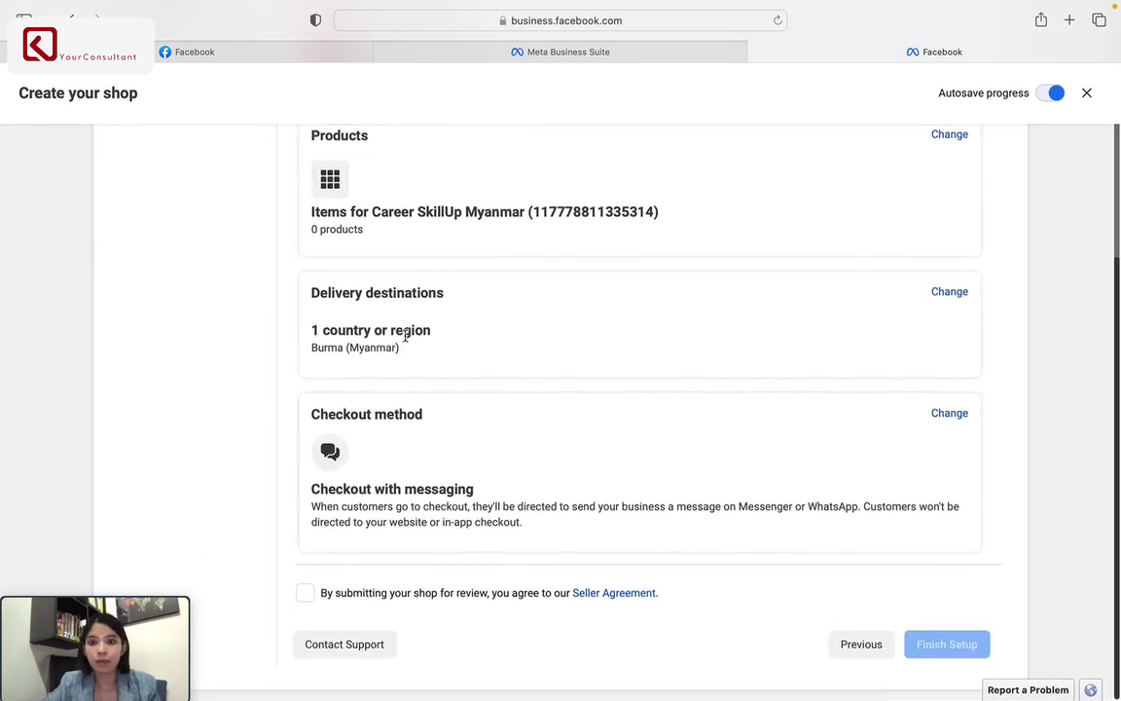
{"action": "scroll", "coordinate": [725, 311], "scroll_direction": "up", "scroll_amount": 6}
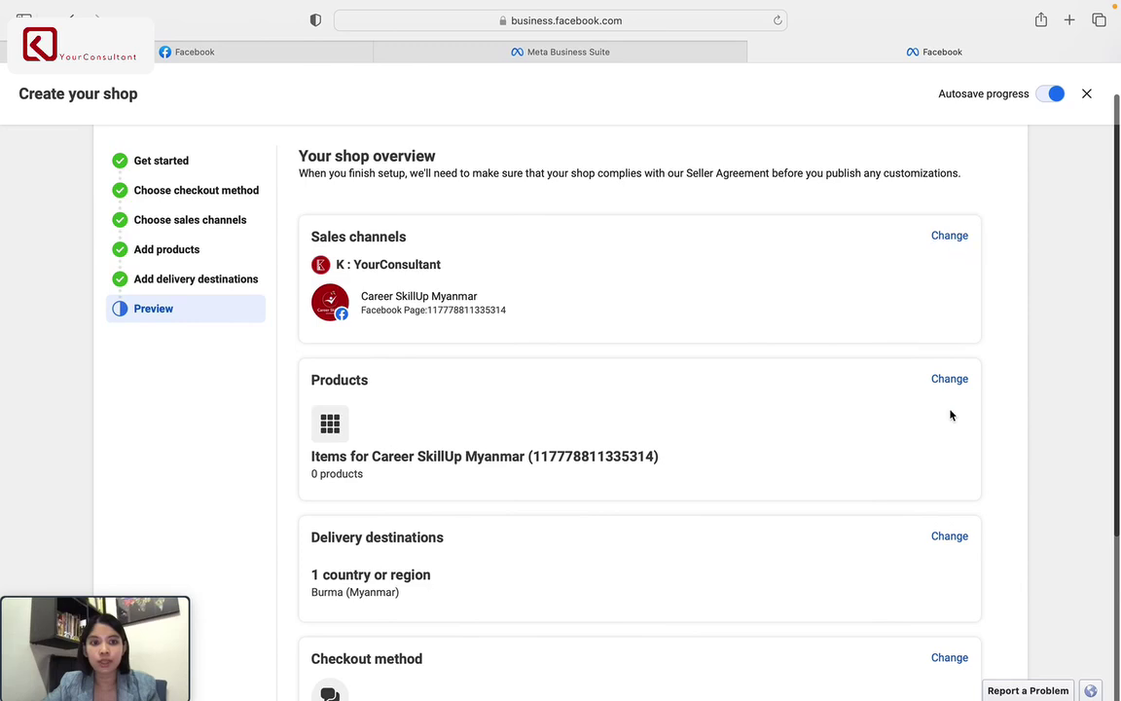
{"action": "scroll", "coordinate": [606, 460], "scroll_direction": "down", "scroll_amount": 5}
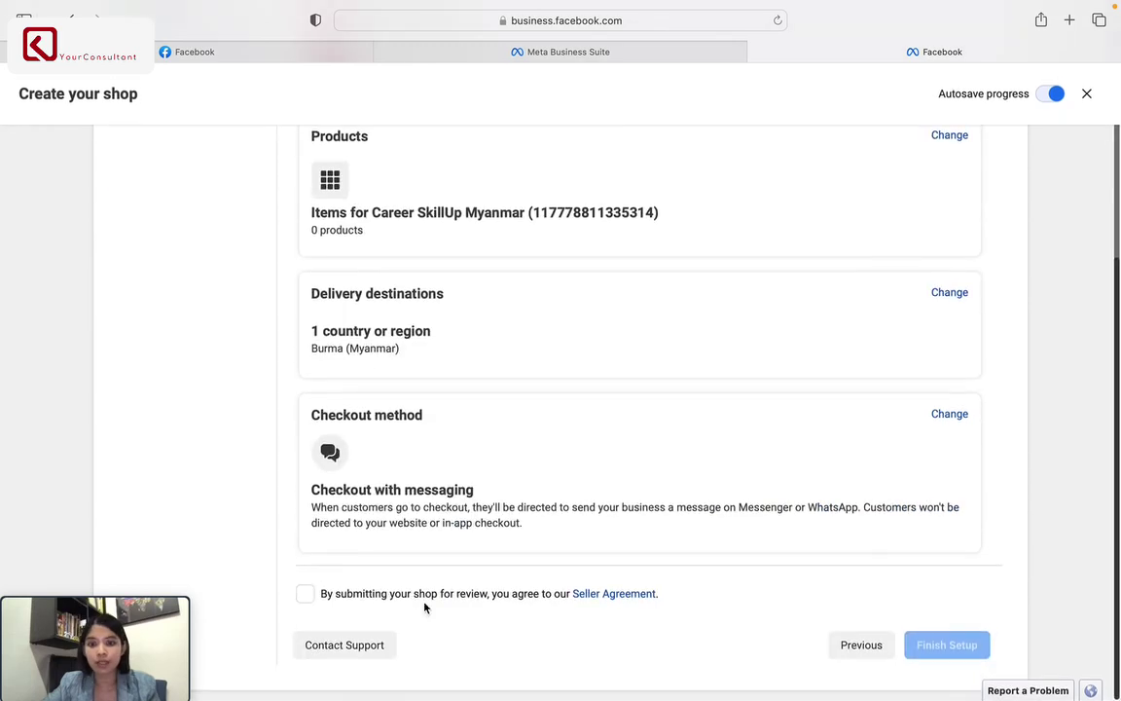
{"action": "left_click", "coordinate": [304, 595]}
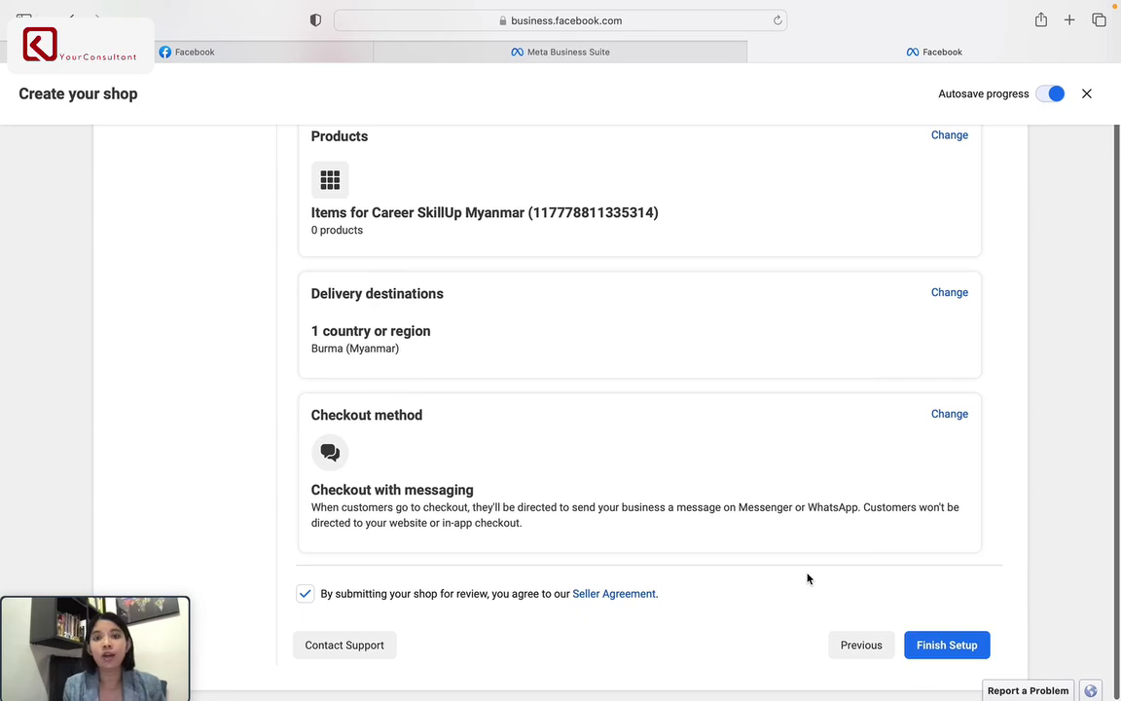
{"action": "scroll", "coordinate": [807, 578], "scroll_direction": "up", "scroll_amount": 6}
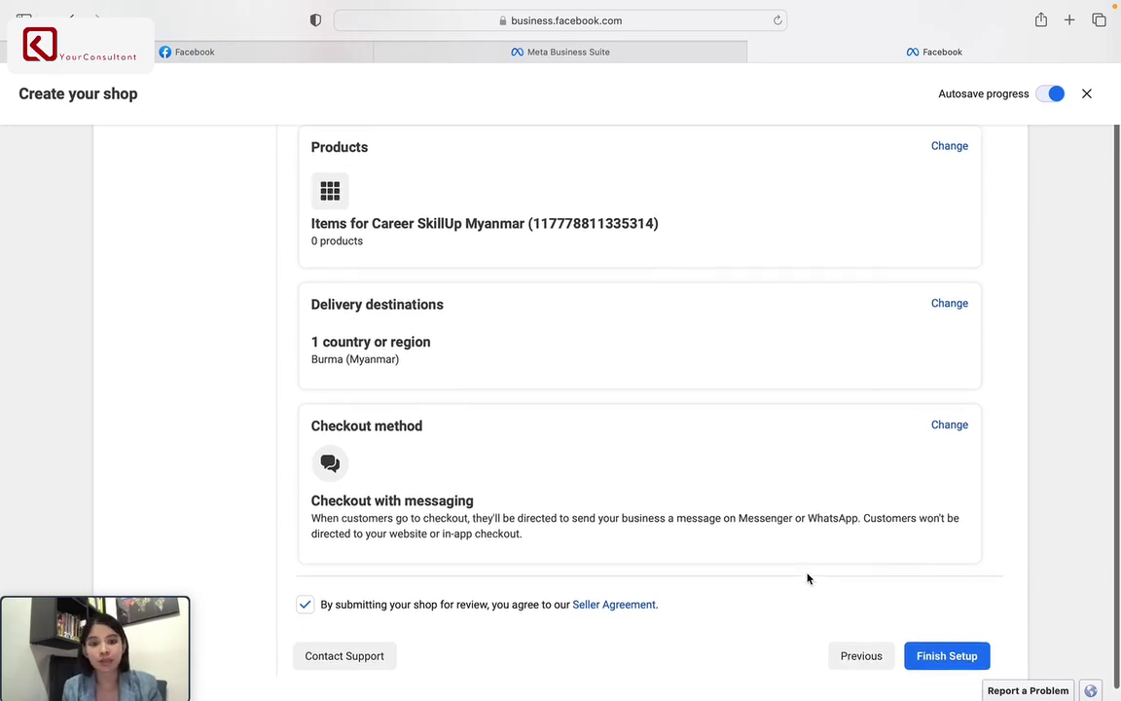
{"action": "scroll", "coordinate": [411, 424], "scroll_direction": "down", "scroll_amount": 1}
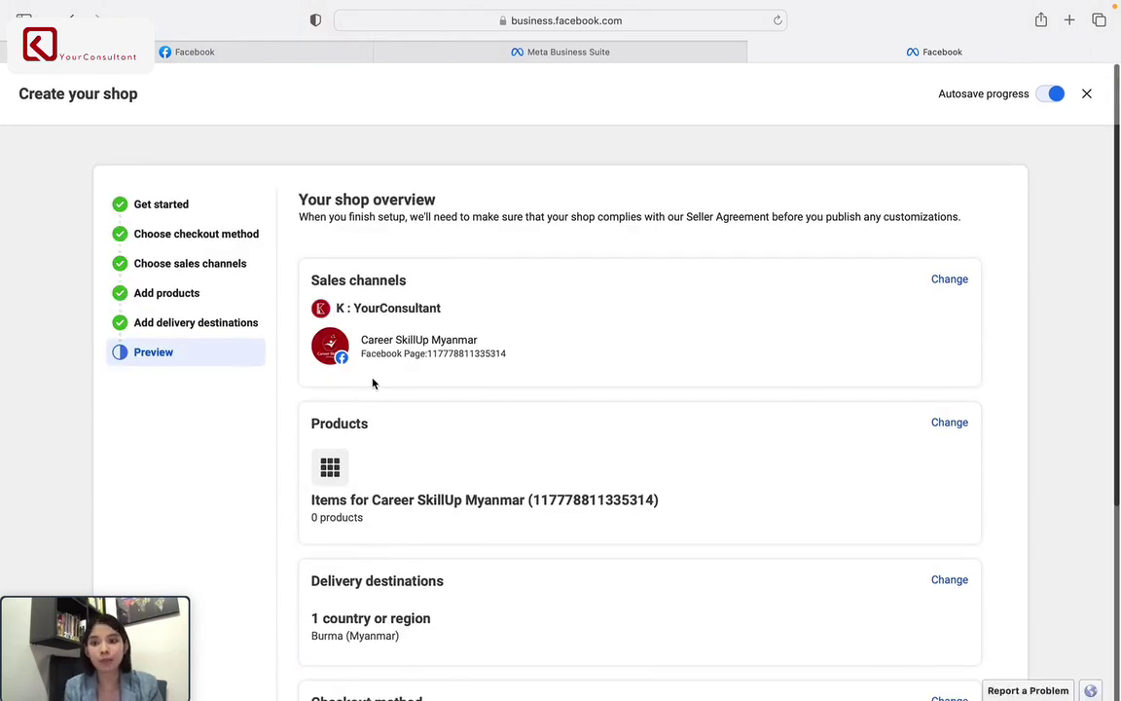